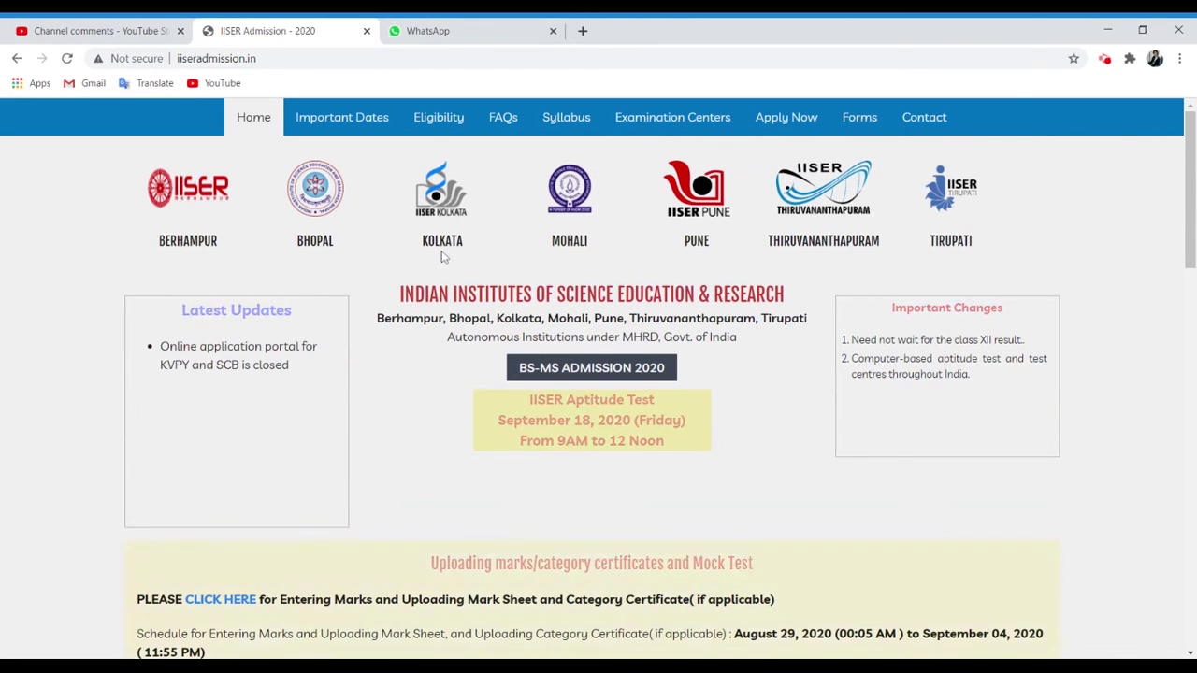
# Switch to the 'Channel comments - YouTube Studio' tab to see unanswered viewer questions.
pyautogui.click(153, 31)
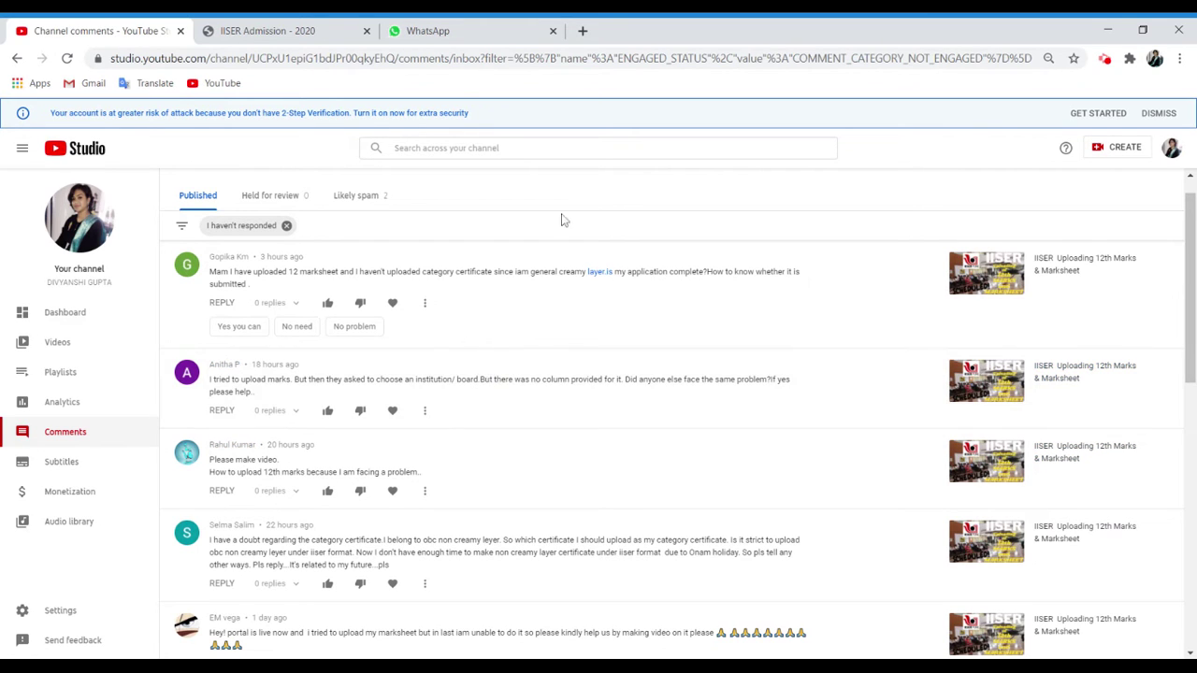
# Switch to the WhatsApp Web tab showing the '12th CBSE MARKSHEET 2019' image.
pyautogui.click(411, 33)
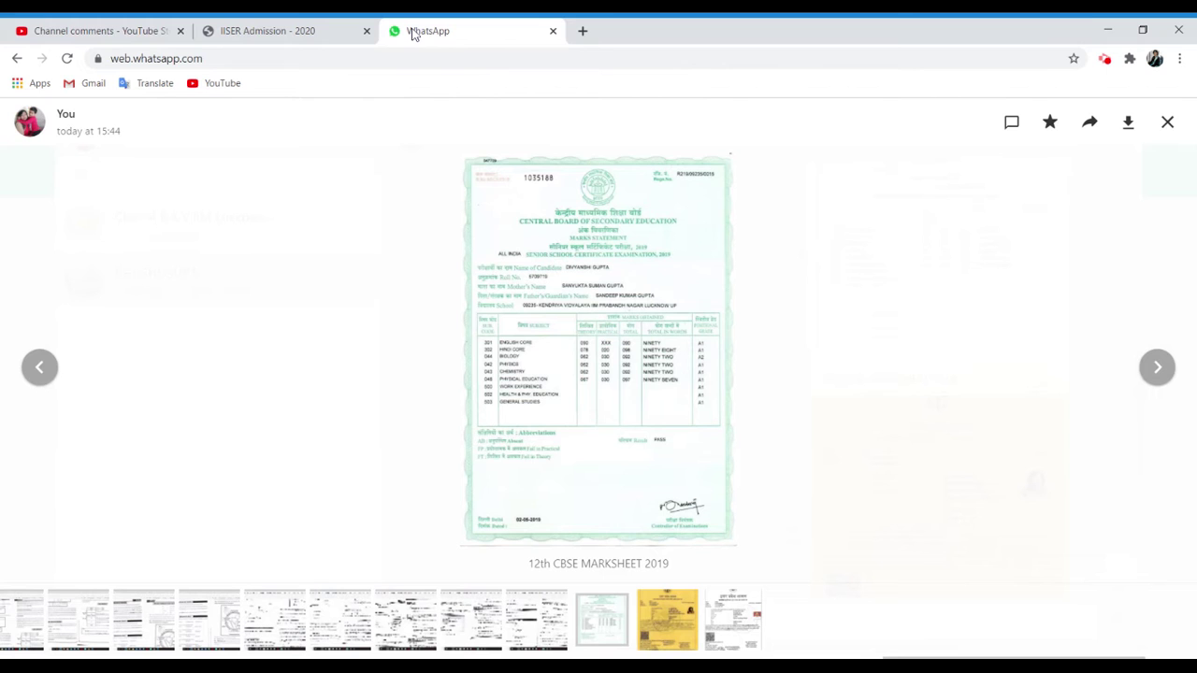
# Zoom into the marksheet's subject marks, then go to a fresh Google new tab.
pyautogui.click(533, 332)
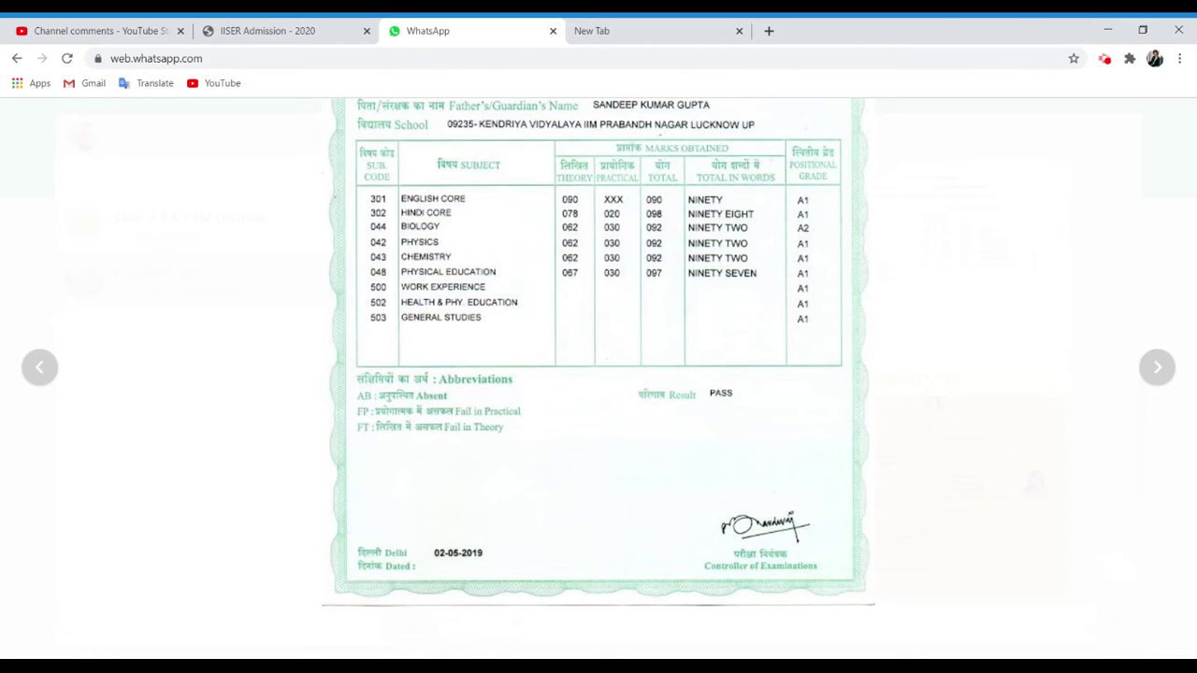
pyautogui.click(659, 28)
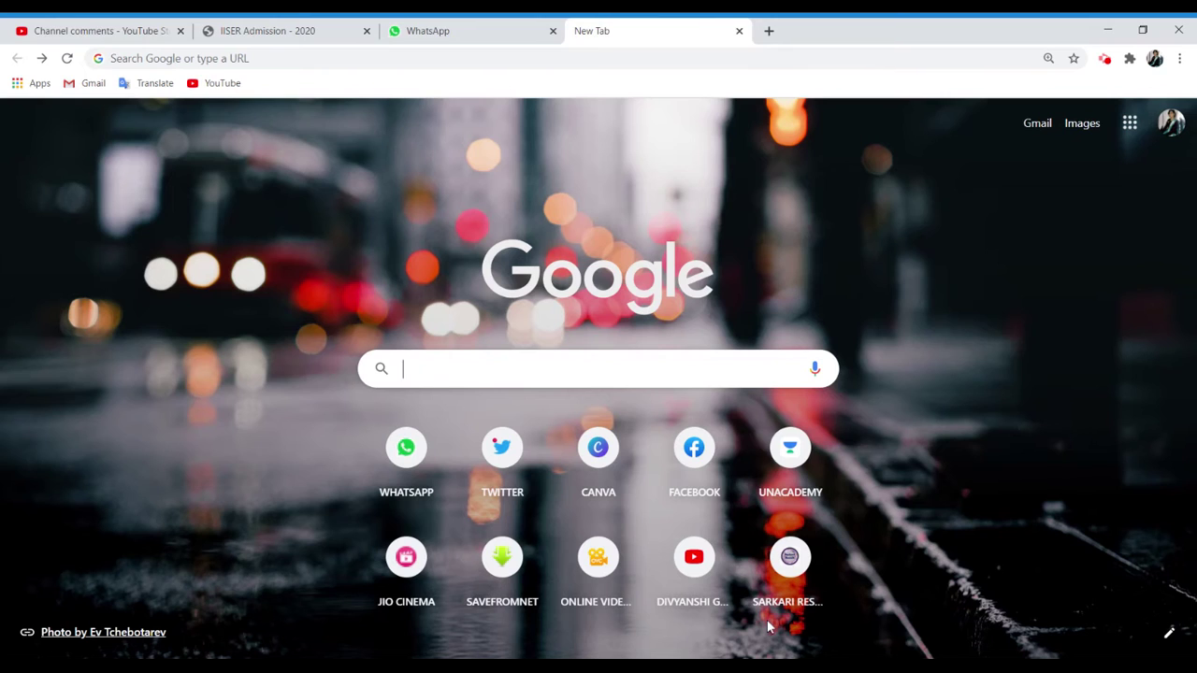
# Search Google for 'iiser' and open the 'IISER Admission - 2020' result.
pyautogui.write('I')
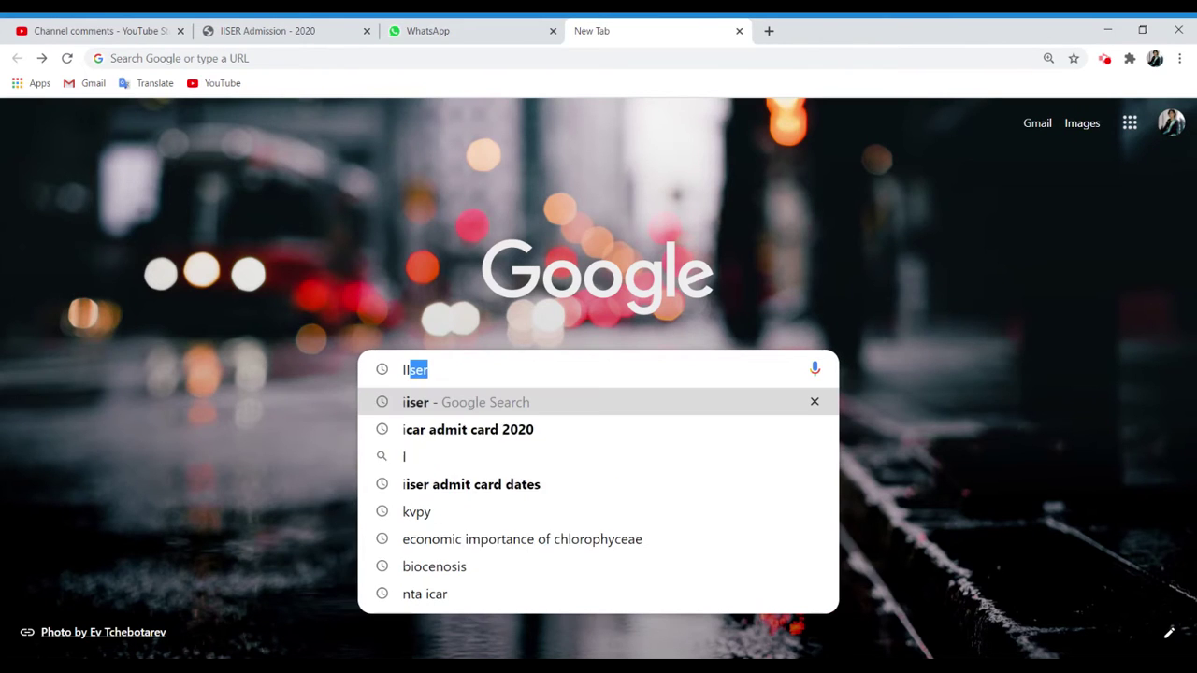
pyautogui.write('ISER')
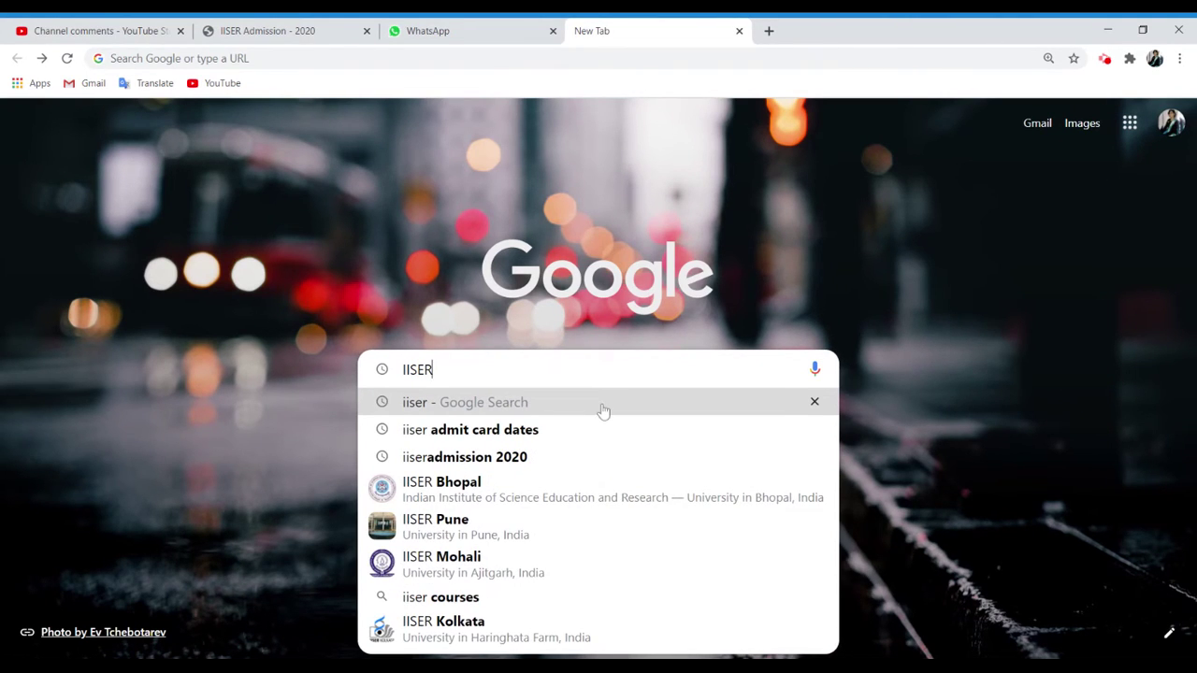
pyautogui.click(603, 411)
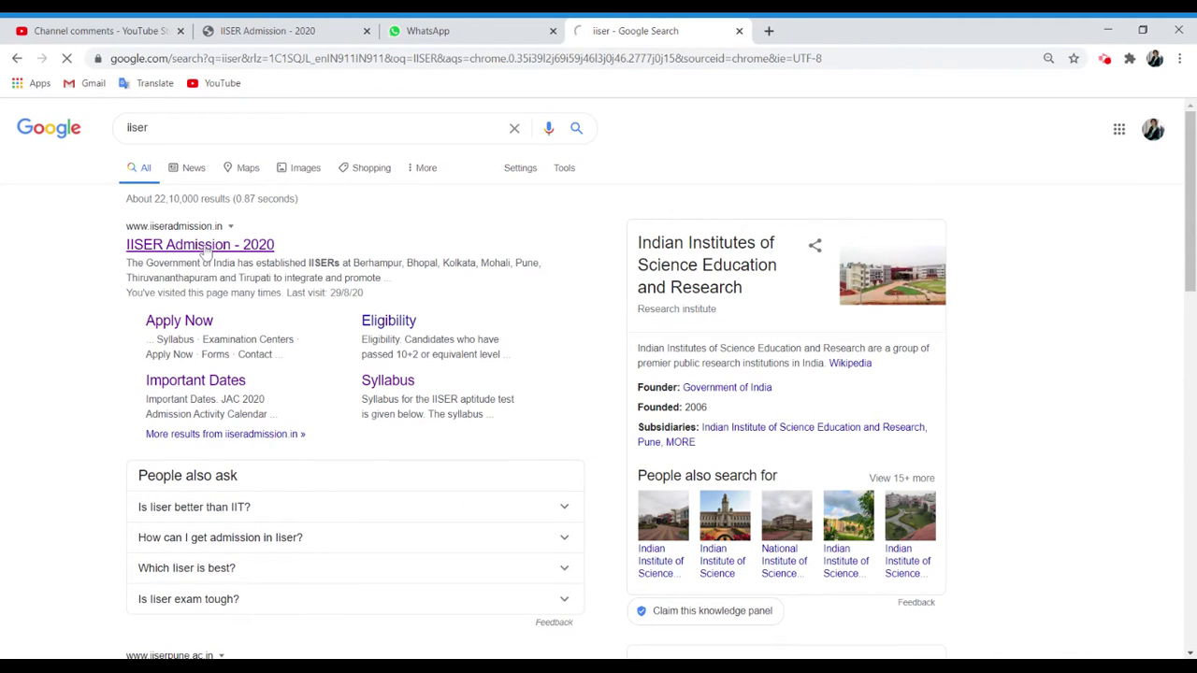
pyautogui.click(204, 247)
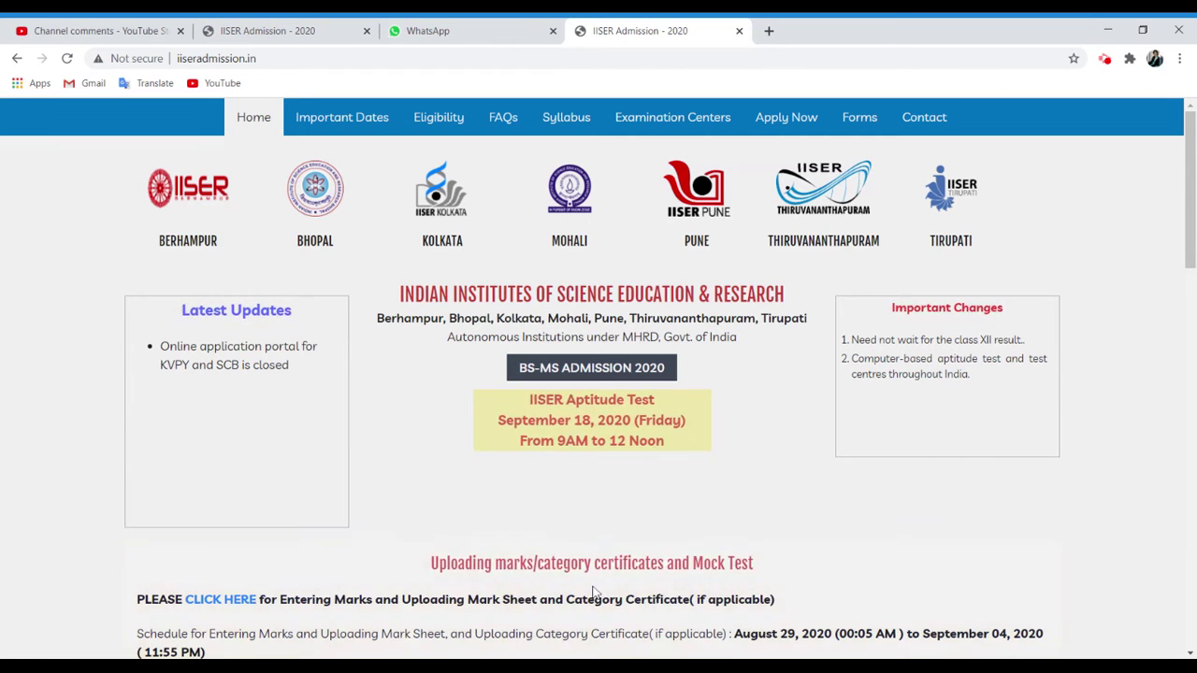
# Enter the marks and certificate upload portal and log in with the filled-in candidate credentials.
pyautogui.click(229, 601)
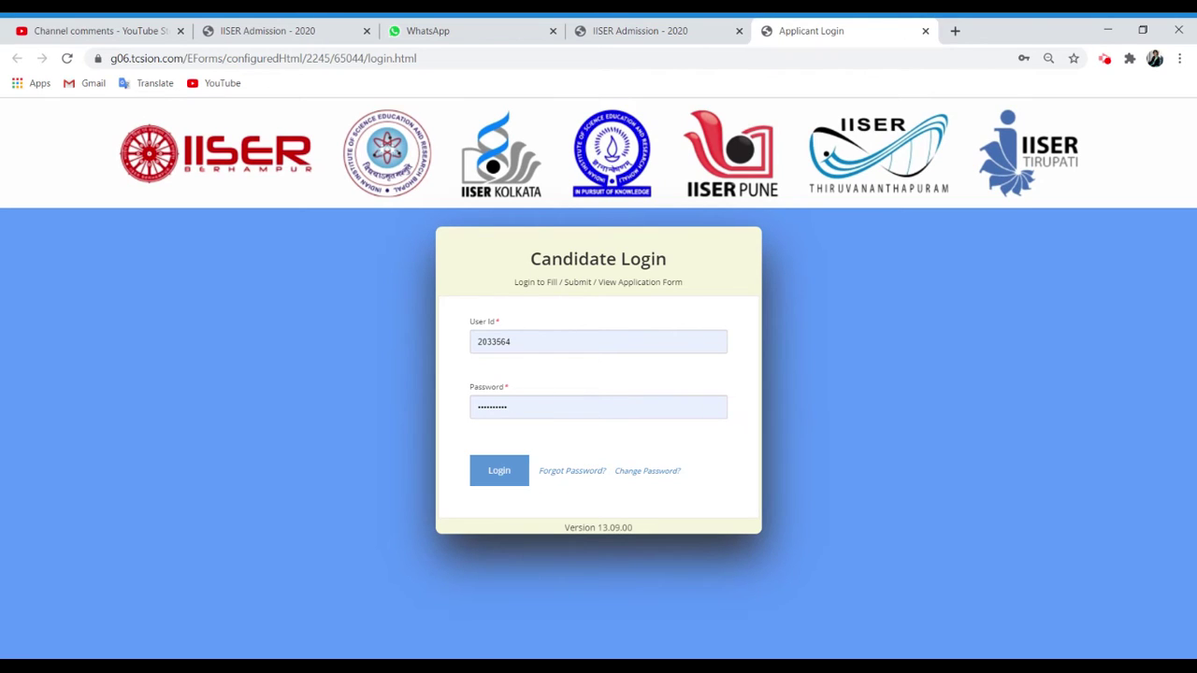
pyautogui.click(515, 479)
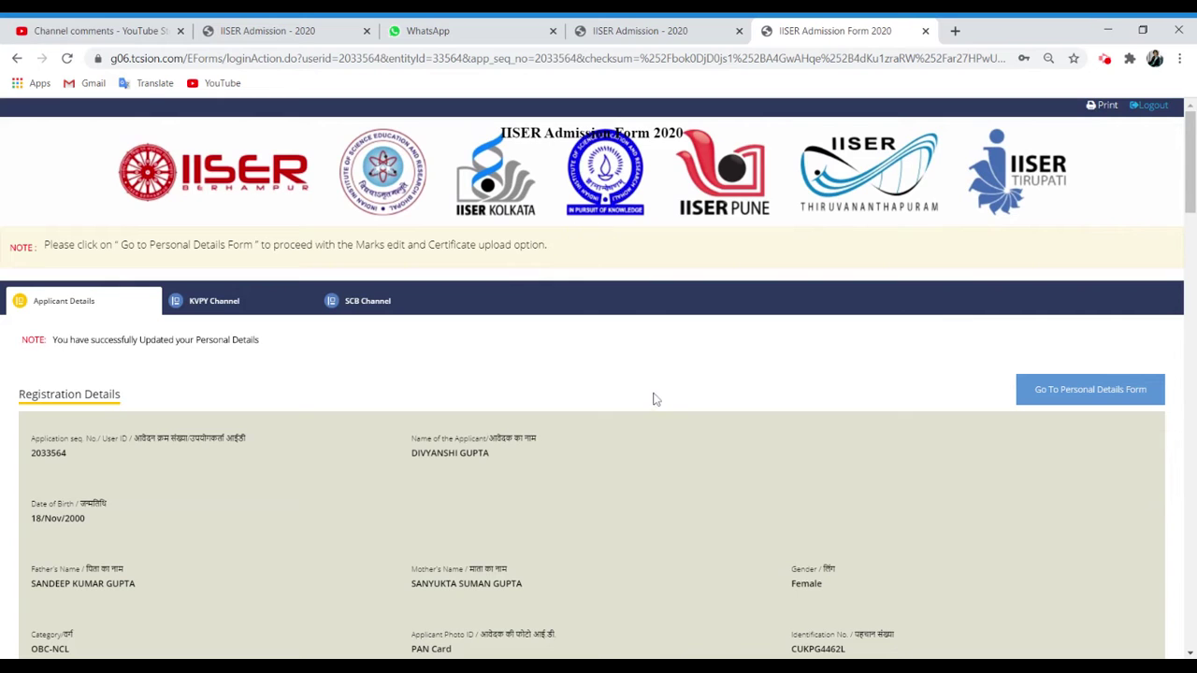
# Scroll through the registration details down to the Marks table and back to the top.
pyautogui.click(1188, 504)
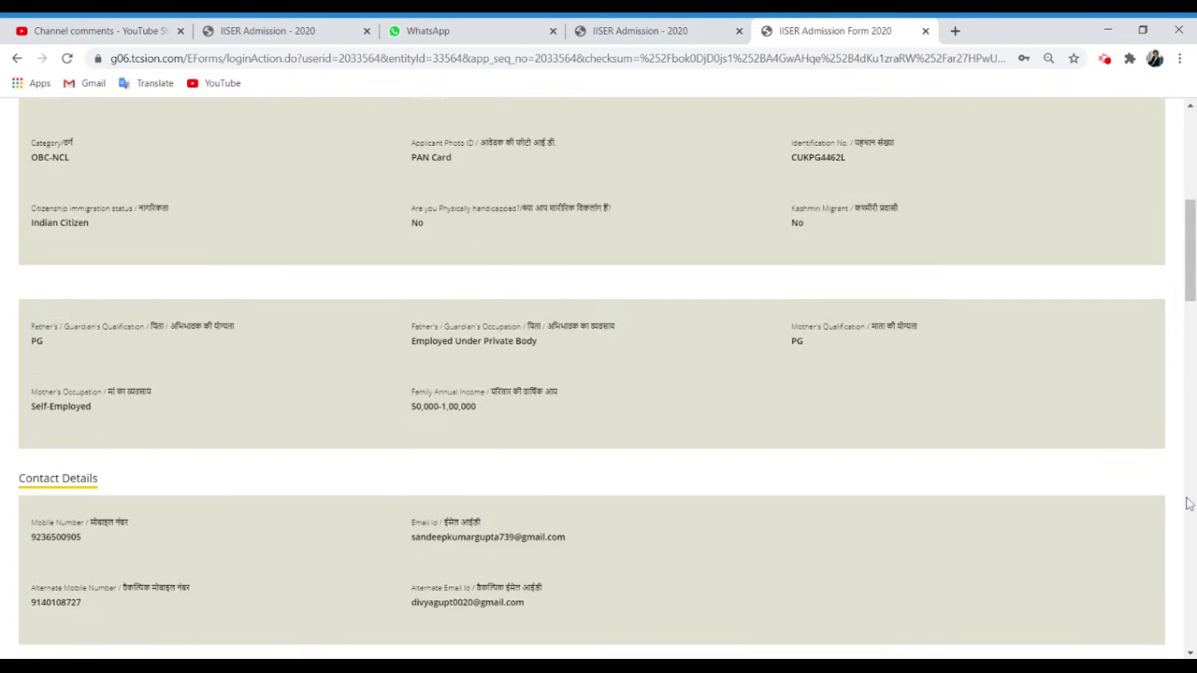
pyautogui.click(1188, 504)
pyautogui.click(1188, 512)
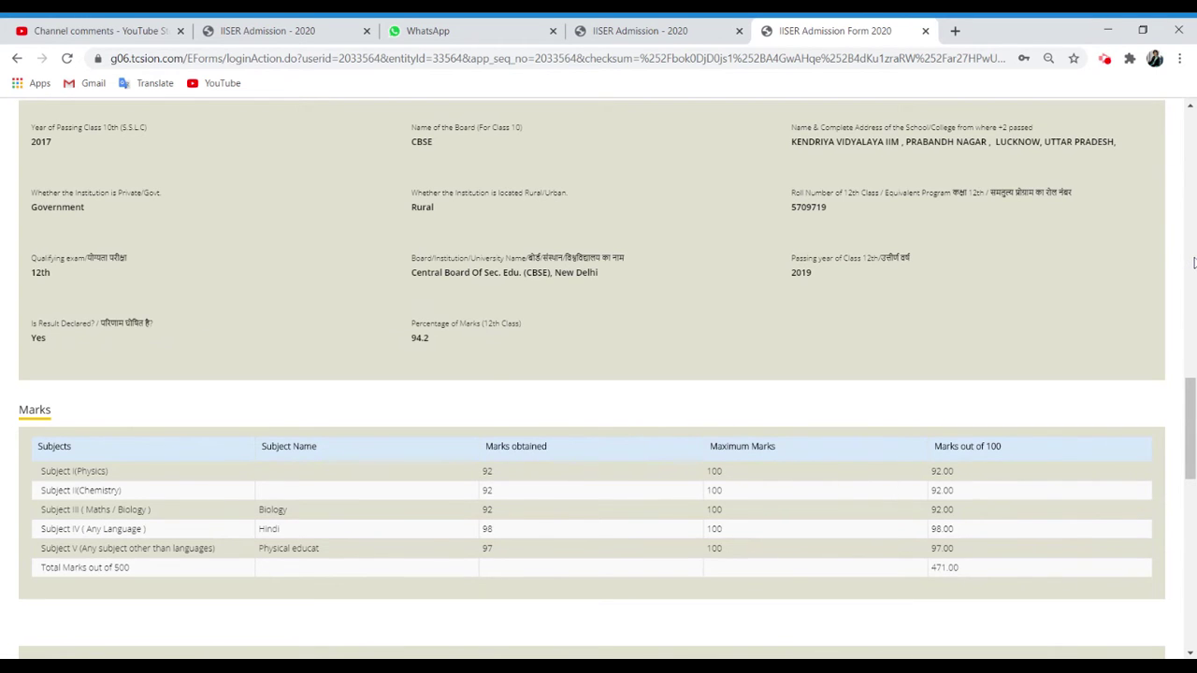
pyautogui.click(1191, 269)
pyautogui.click(1191, 209)
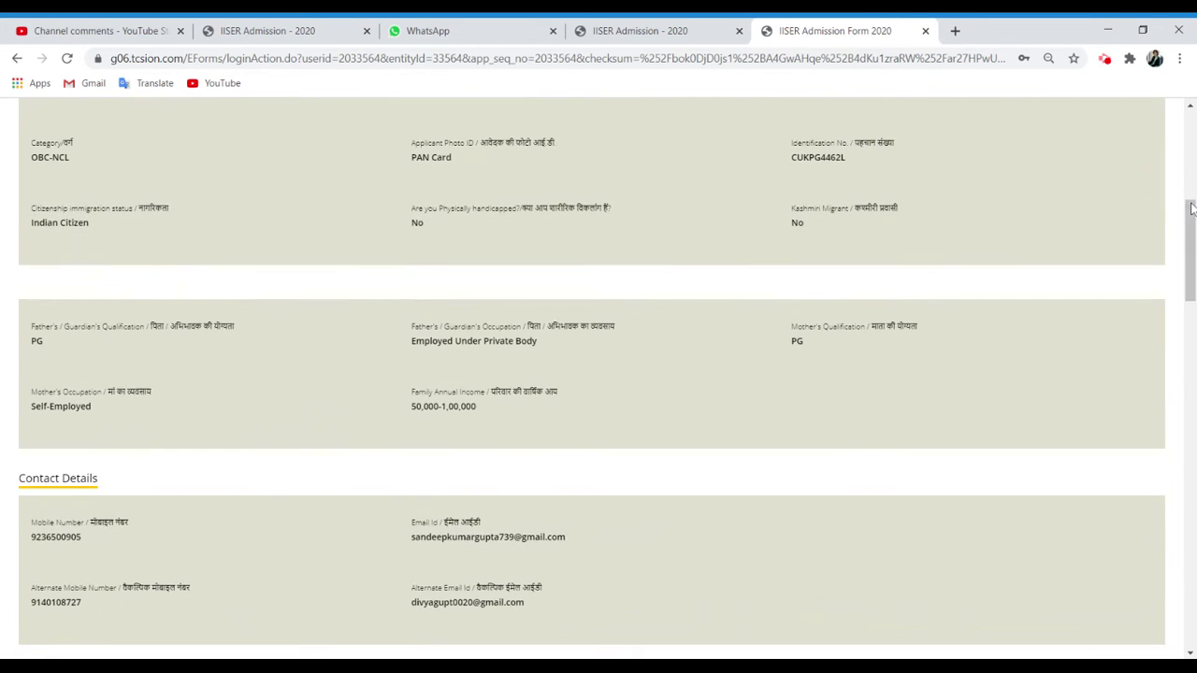
pyautogui.click(1189, 140)
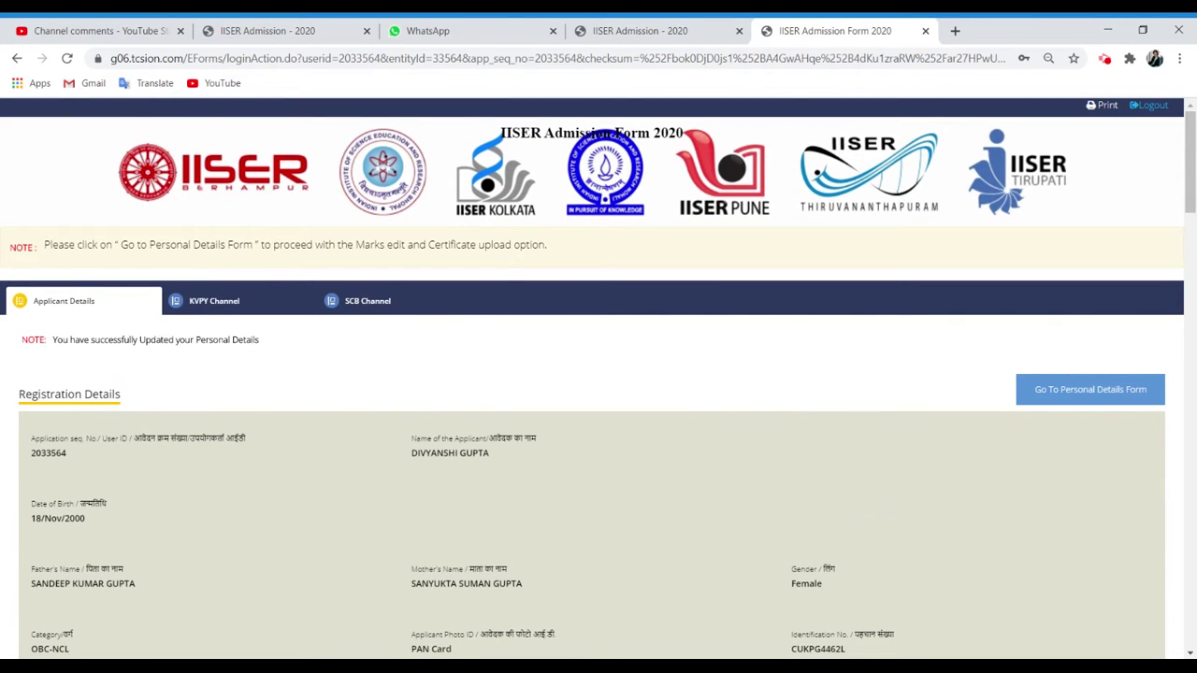
# Read the note about the personal details form, then go to the personal details form.
pyautogui.moveTo(52, 244); pyautogui.dragTo(547, 256)
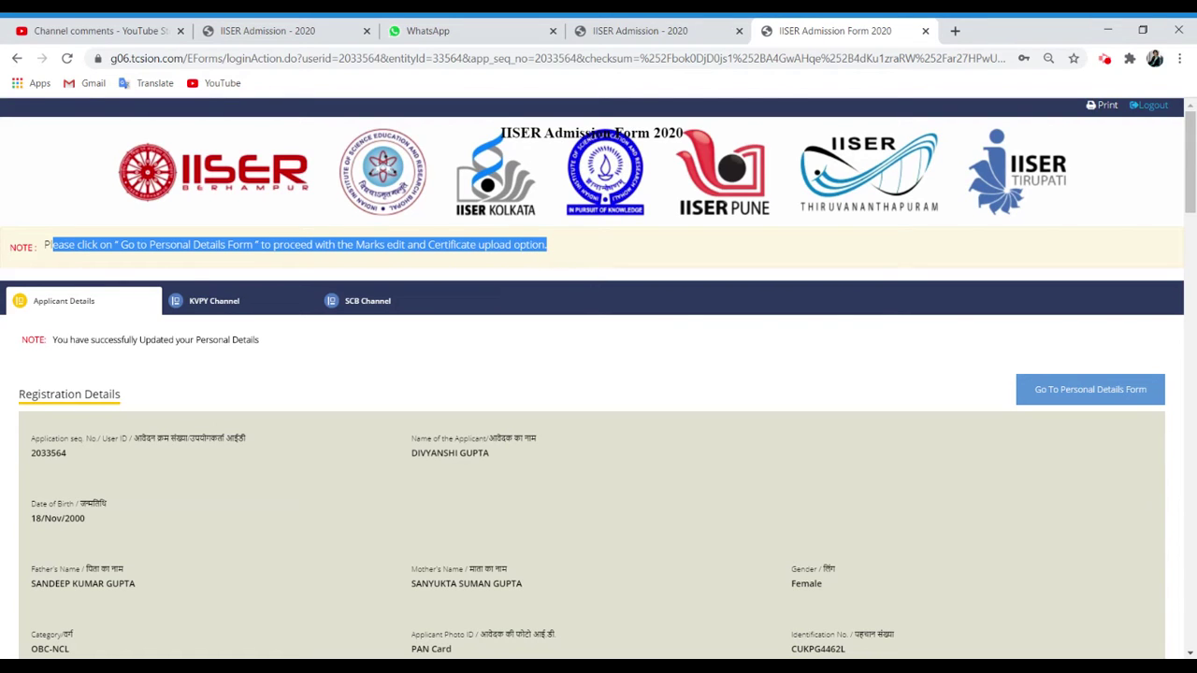
pyautogui.click(811, 369)
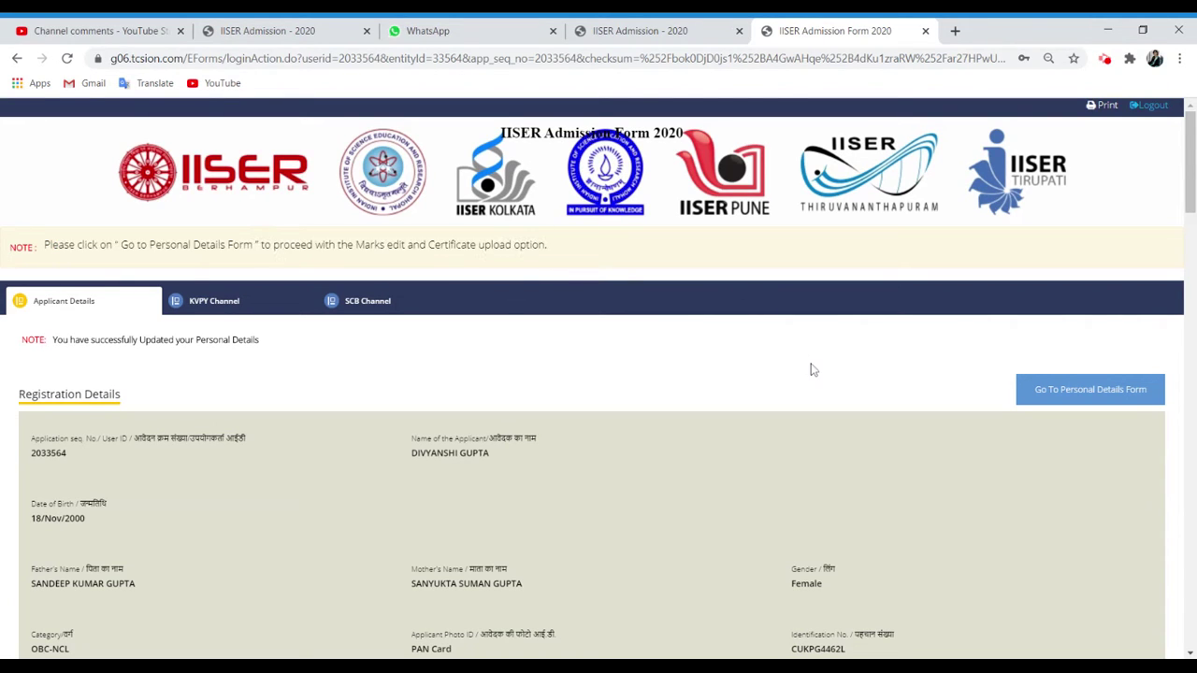
pyautogui.click(1089, 399)
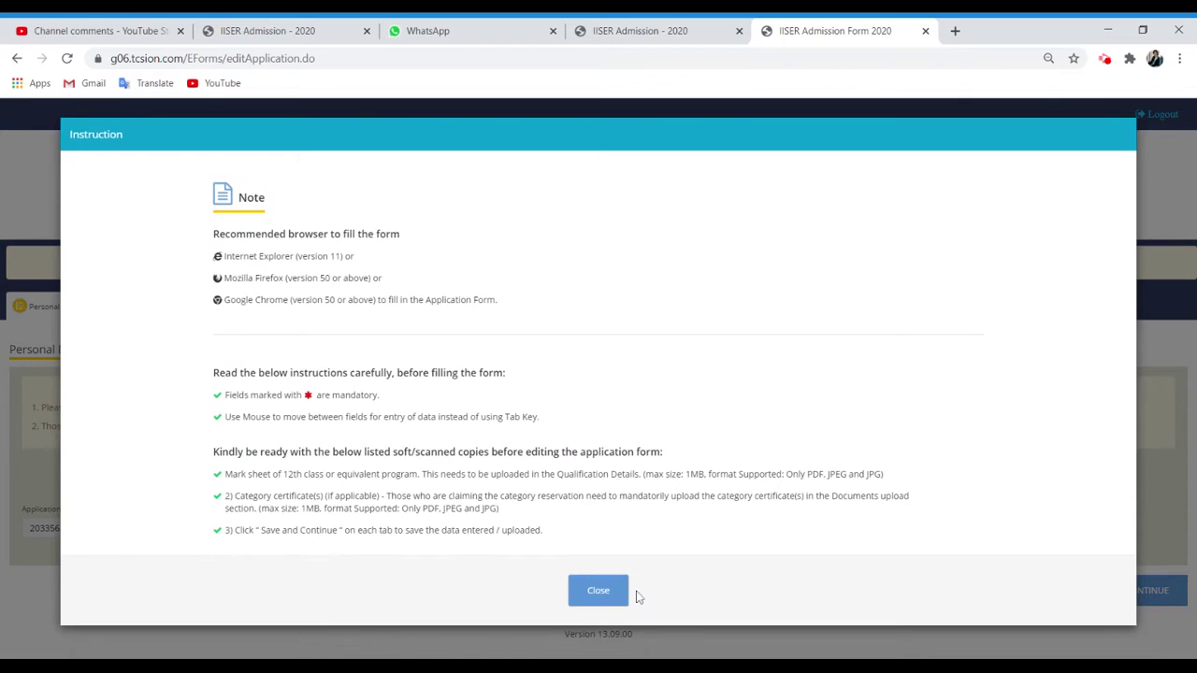
# Close the instructions notice and save the personal details to reach Qualification Details.
pyautogui.click(604, 598)
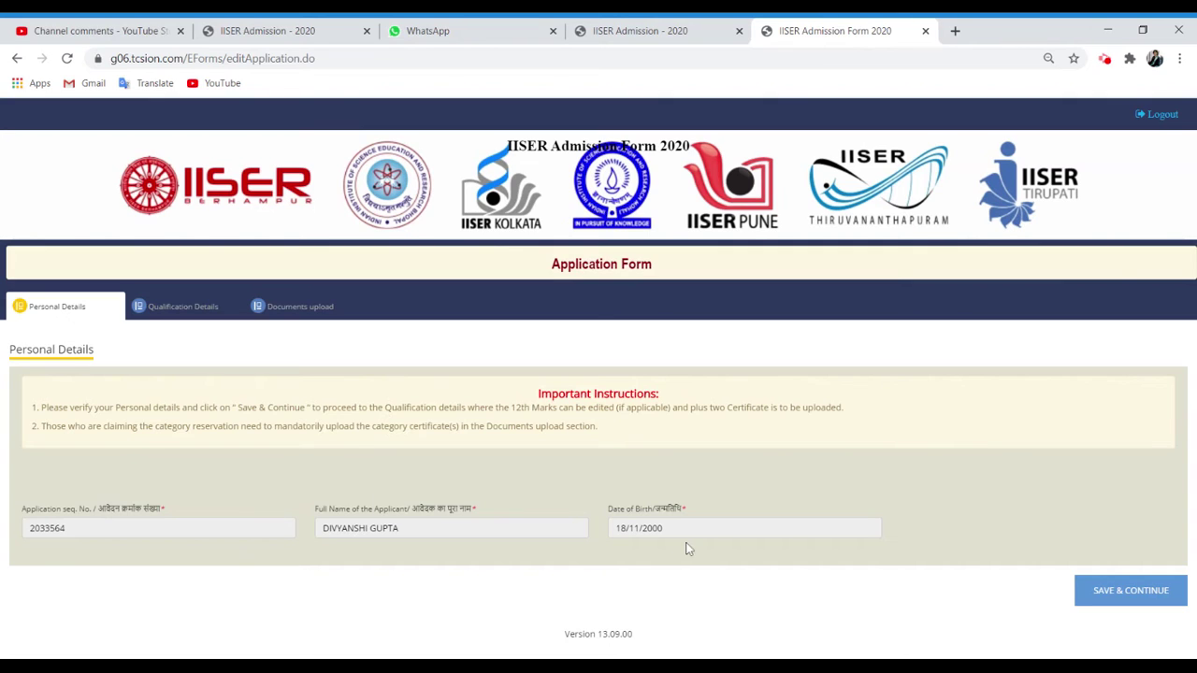
pyautogui.click(1144, 592)
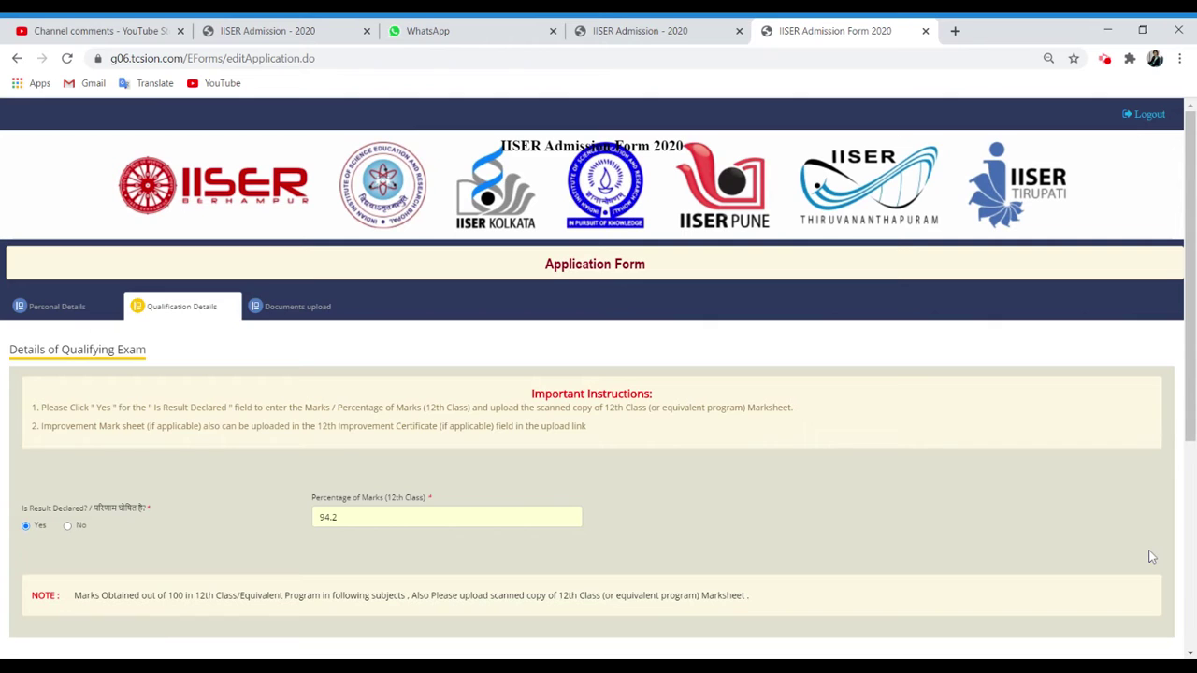
pyautogui.click(1190, 652)
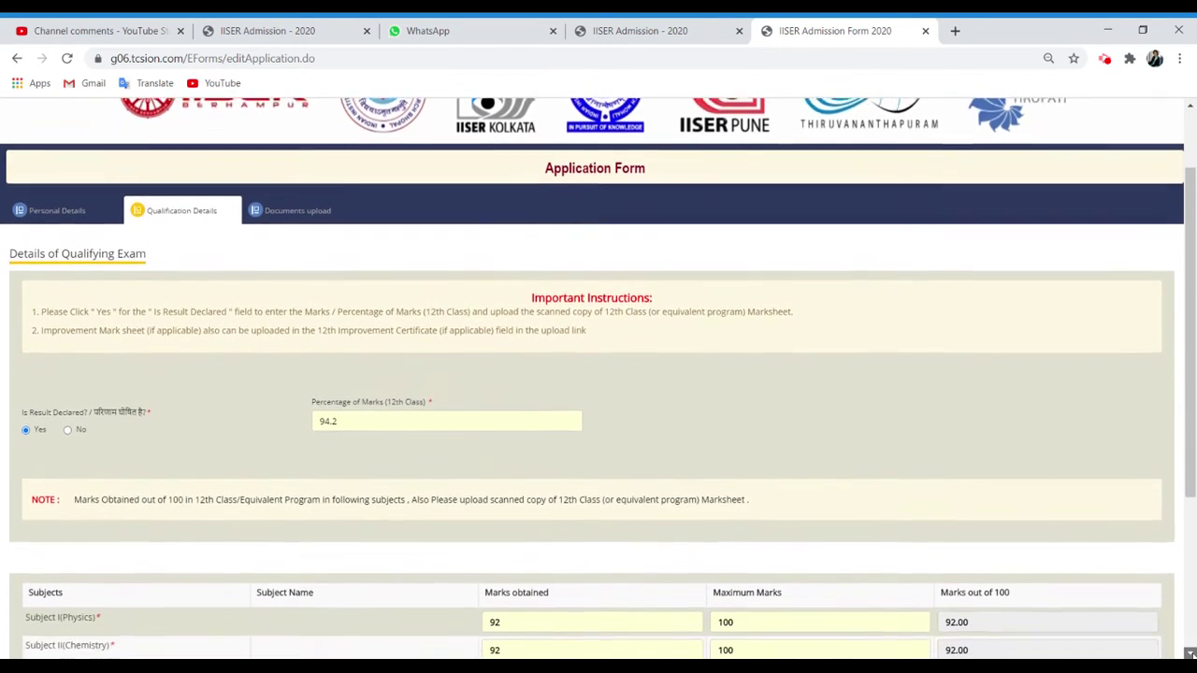
pyautogui.click(1190, 653)
pyautogui.click(1190, 653)
pyautogui.click(1190, 653)
pyautogui.click(1190, 653)
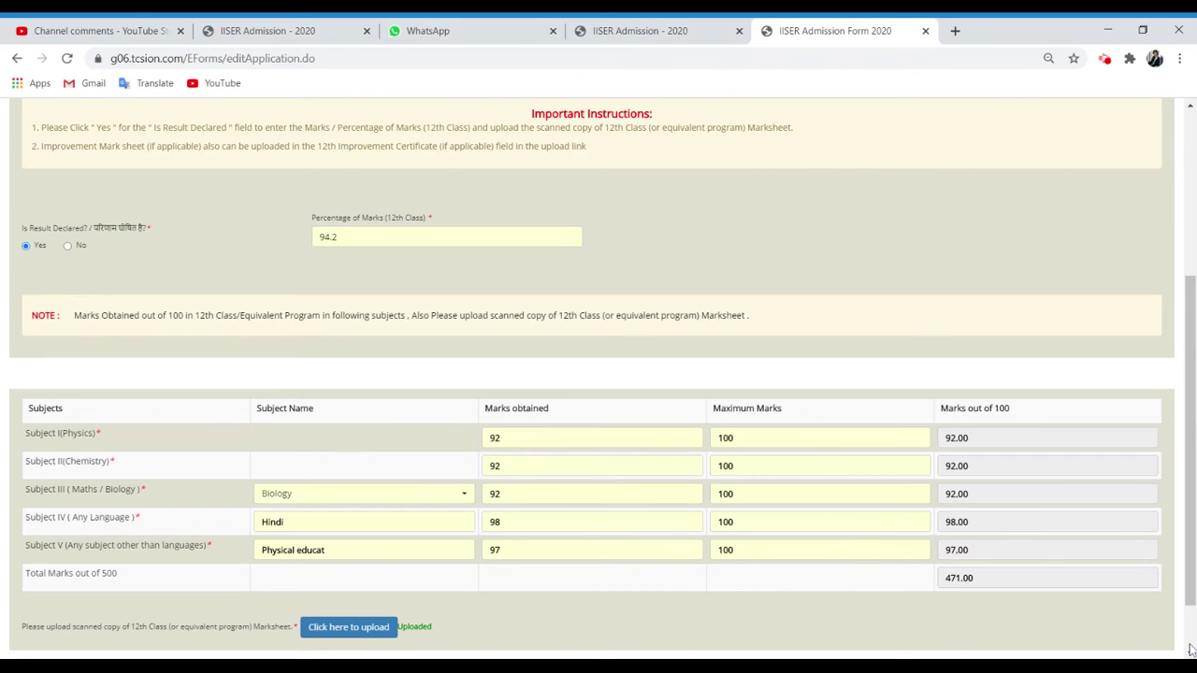
pyautogui.scroll(-1, 1190, 649)
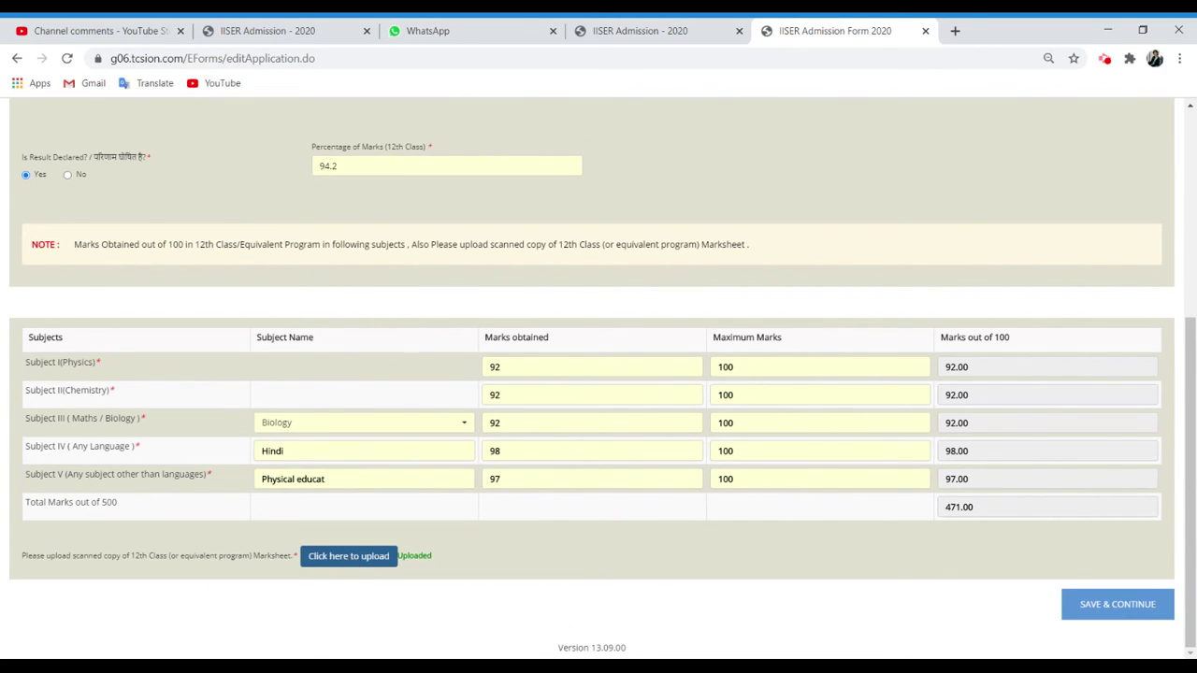
# Upload the 12th CBSE marksheet file in the 12th certificate upload dialog, then close it.
pyautogui.click(348, 558)
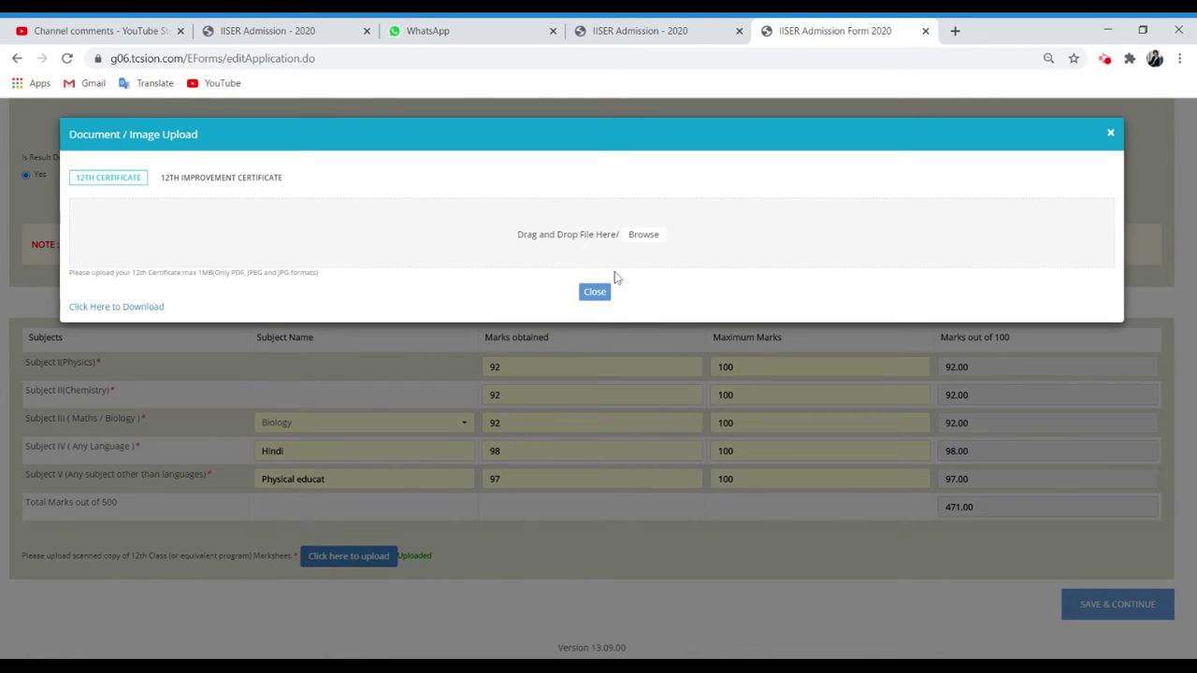
pyautogui.click(655, 241)
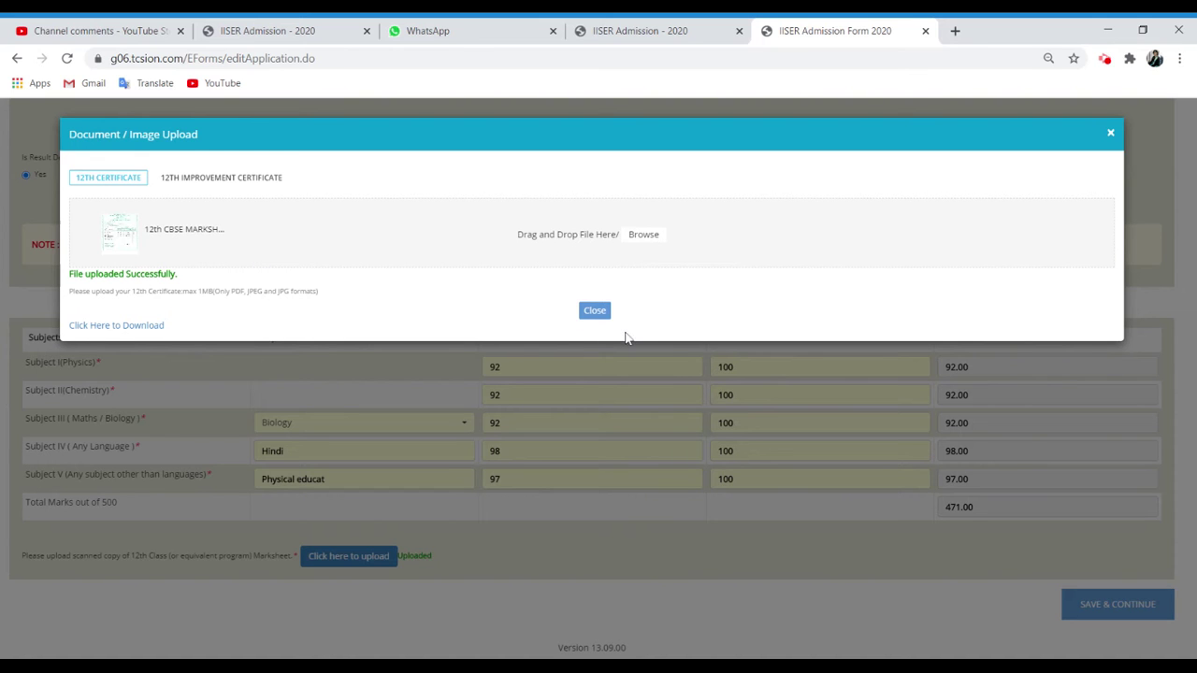
pyautogui.click(595, 311)
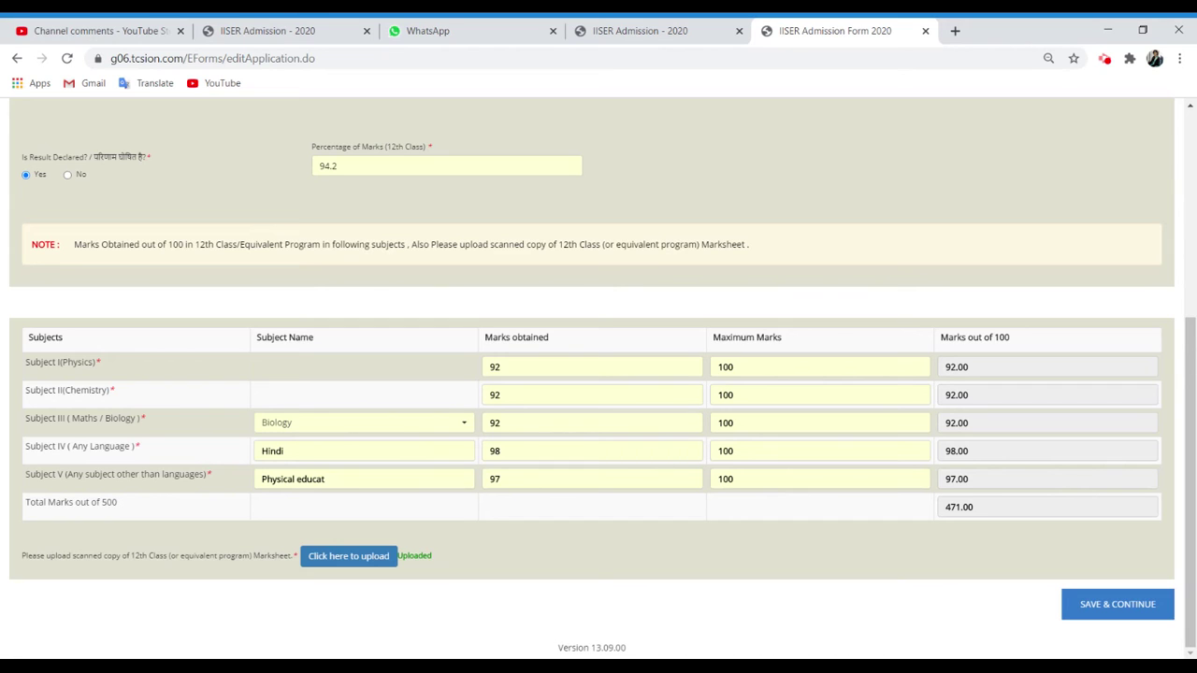
# Save the qualification details and acknowledge the 'Data Saved Successfully' alert.
pyautogui.click(1117, 603)
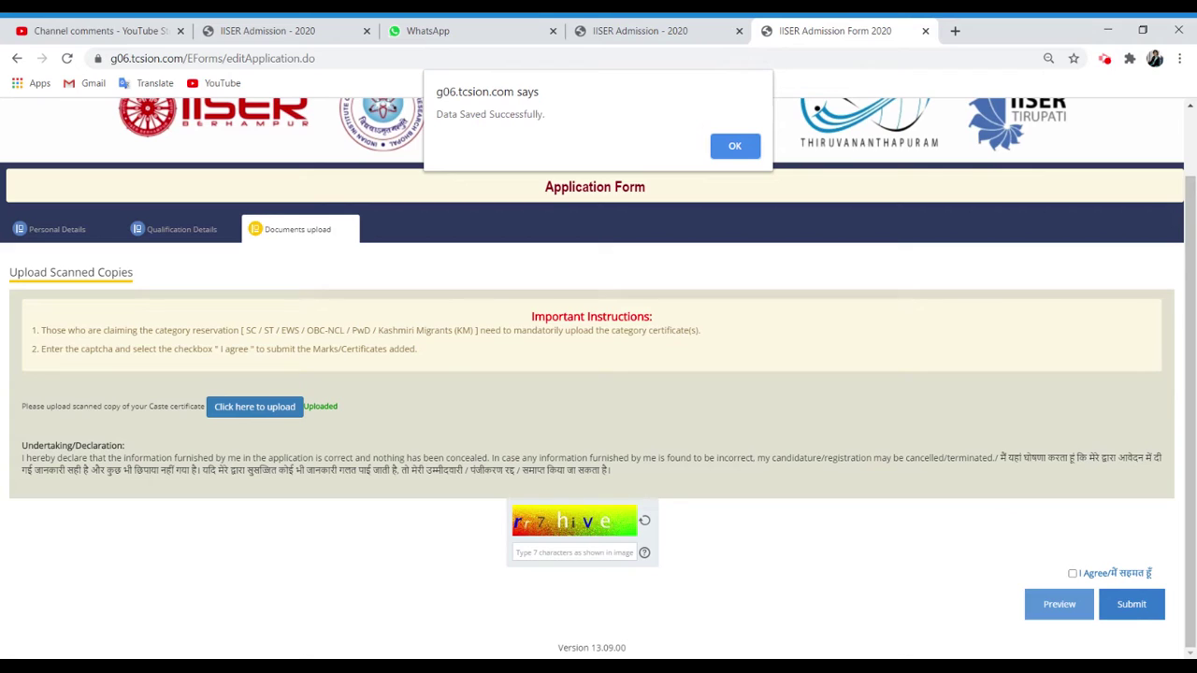
pyautogui.click(735, 147)
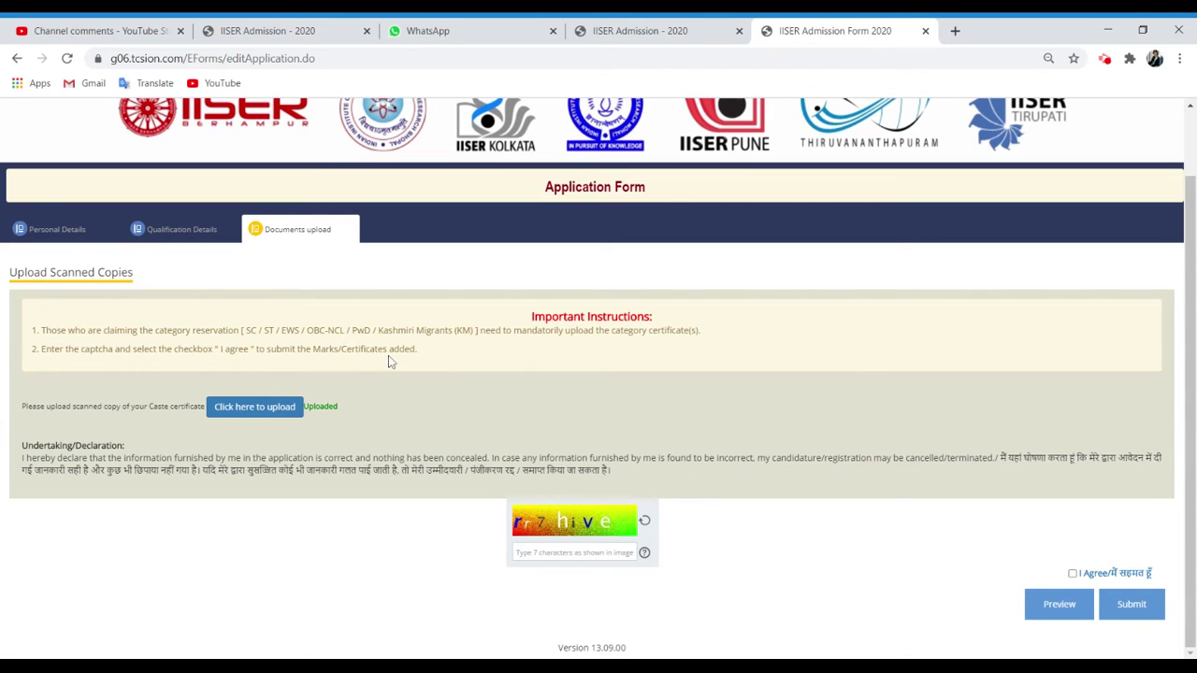
# Choose and confirm the caste certificate file, then close the Document / Image Upload dialog.
pyautogui.click(262, 411)
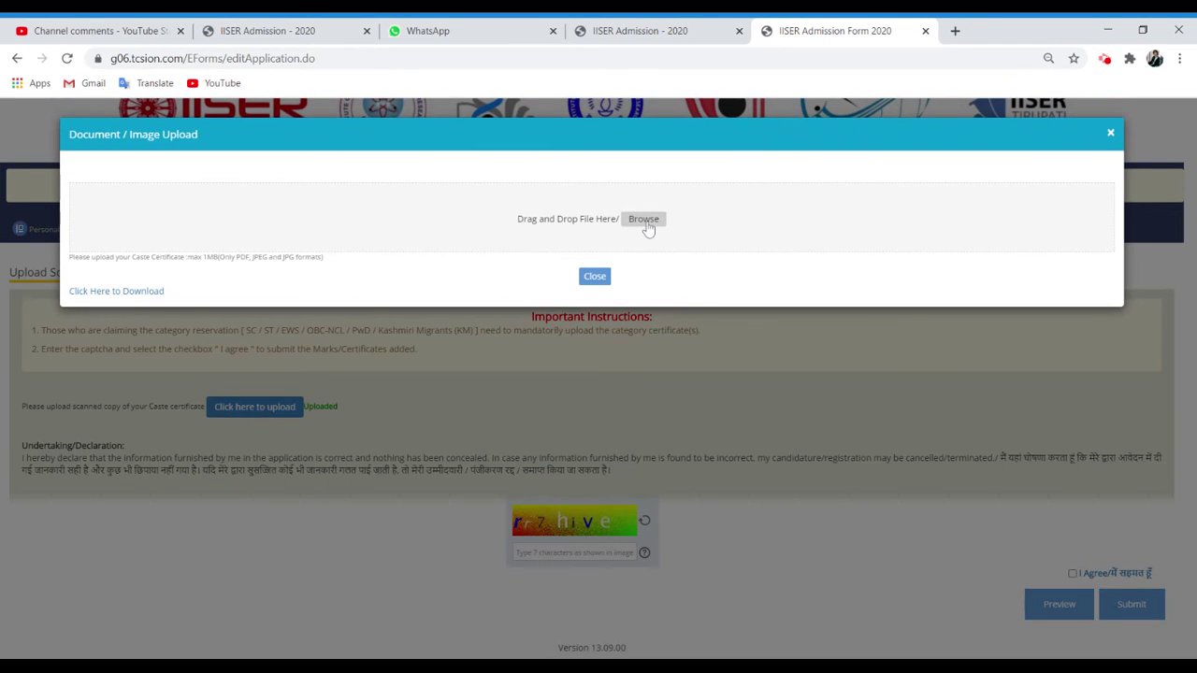
pyautogui.click(646, 224)
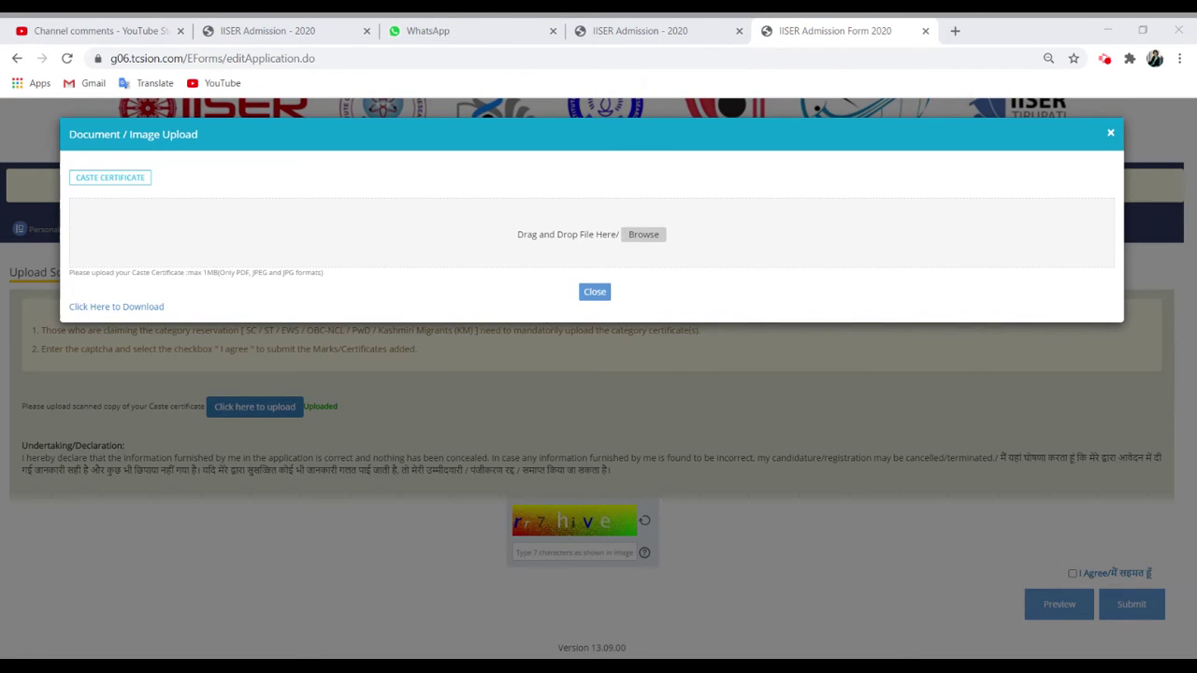
pyautogui.press('Return')
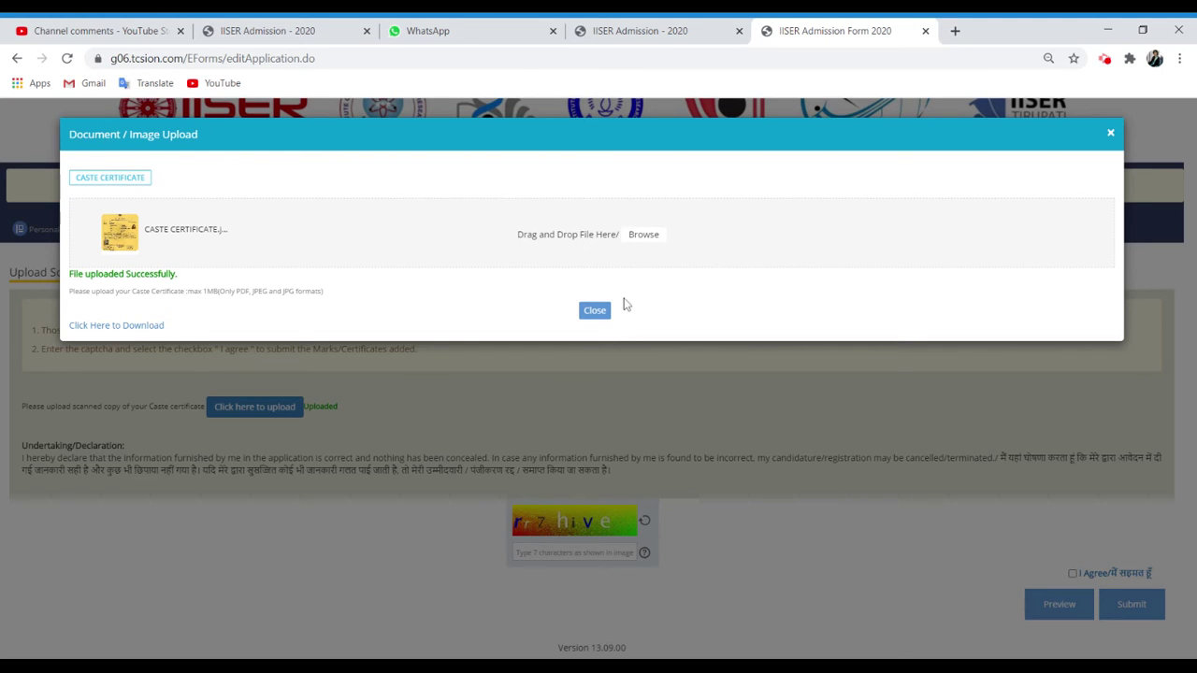
pyautogui.click(602, 314)
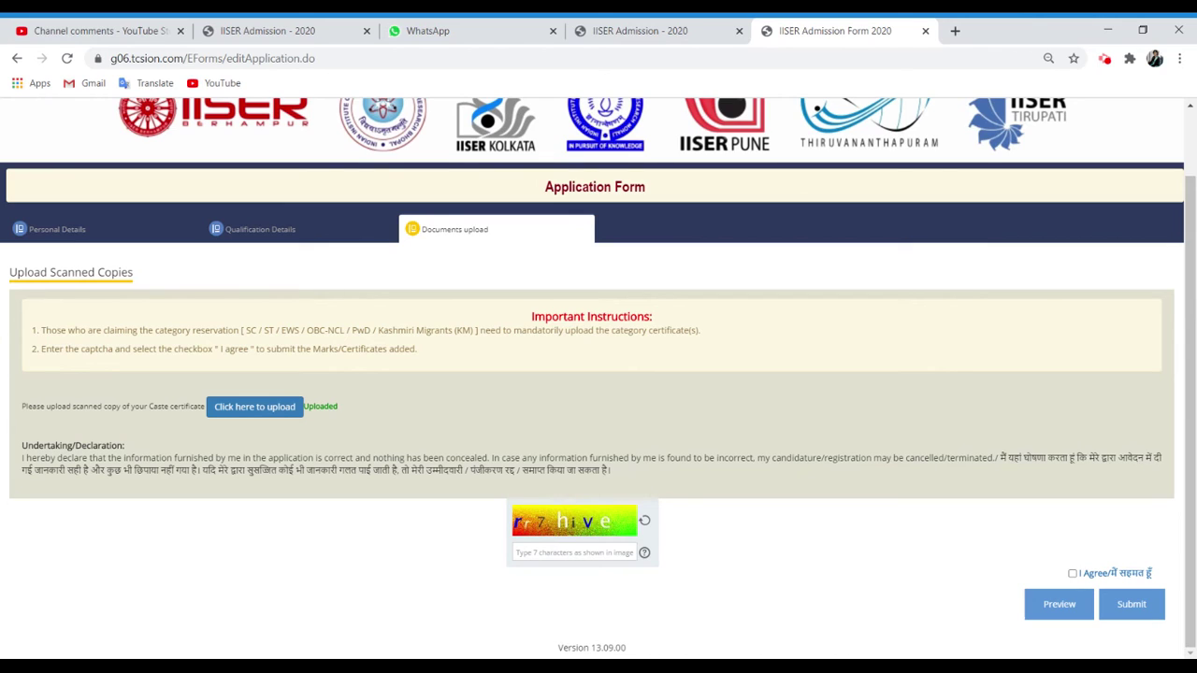
# Type the captcha characters, tick I Agree on the undertaking declaration, and preview the application.
pyautogui.click(571, 546)
pyautogui.write('rr7hive')
pyautogui.click(1073, 574)
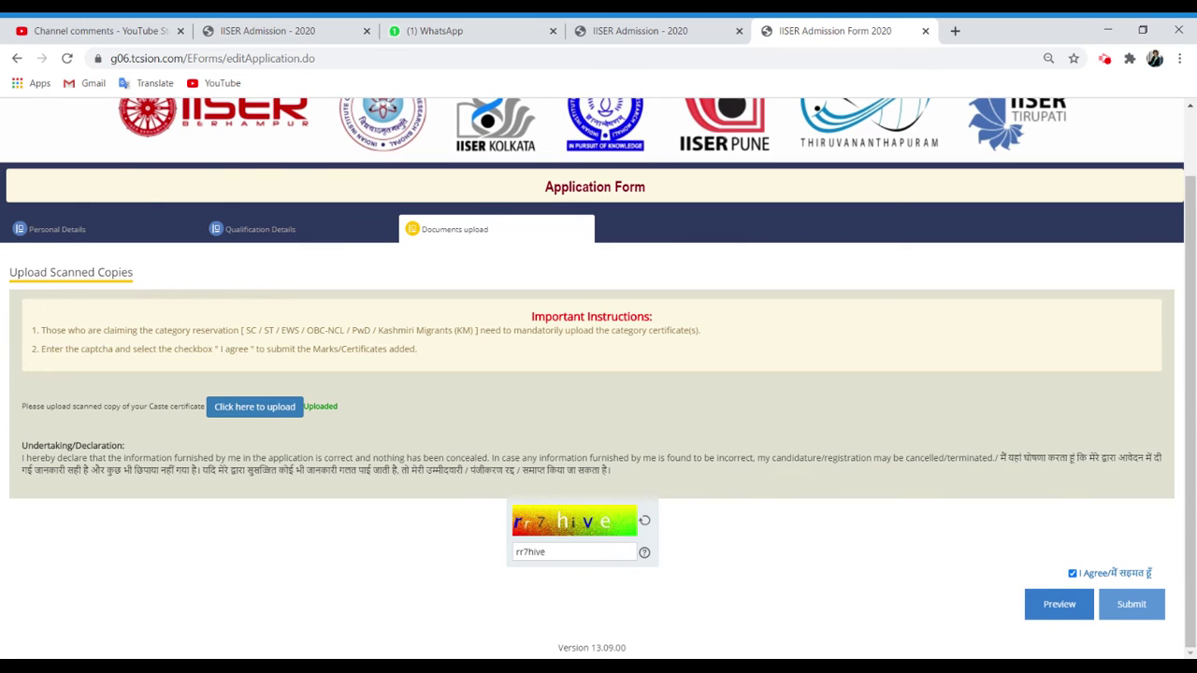
pyautogui.click(1065, 608)
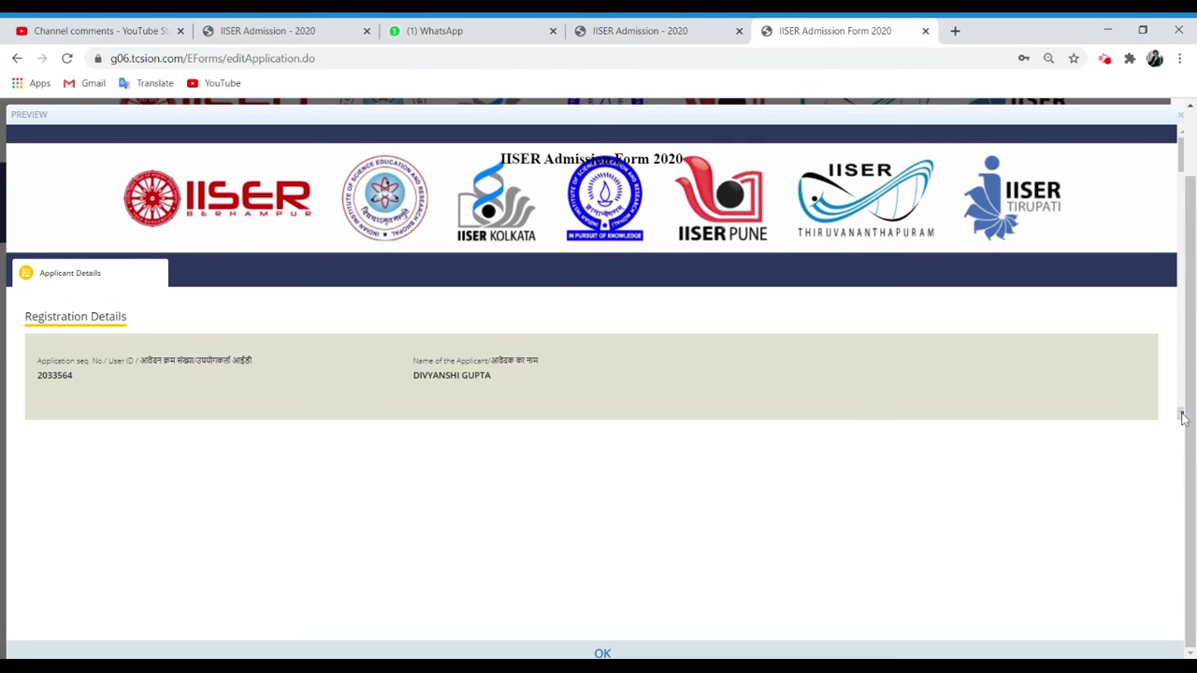
# Scroll the preview, check the uploaded XII and caste certificates, then close it with OK.
pyautogui.scroll(-5, 1182, 418)
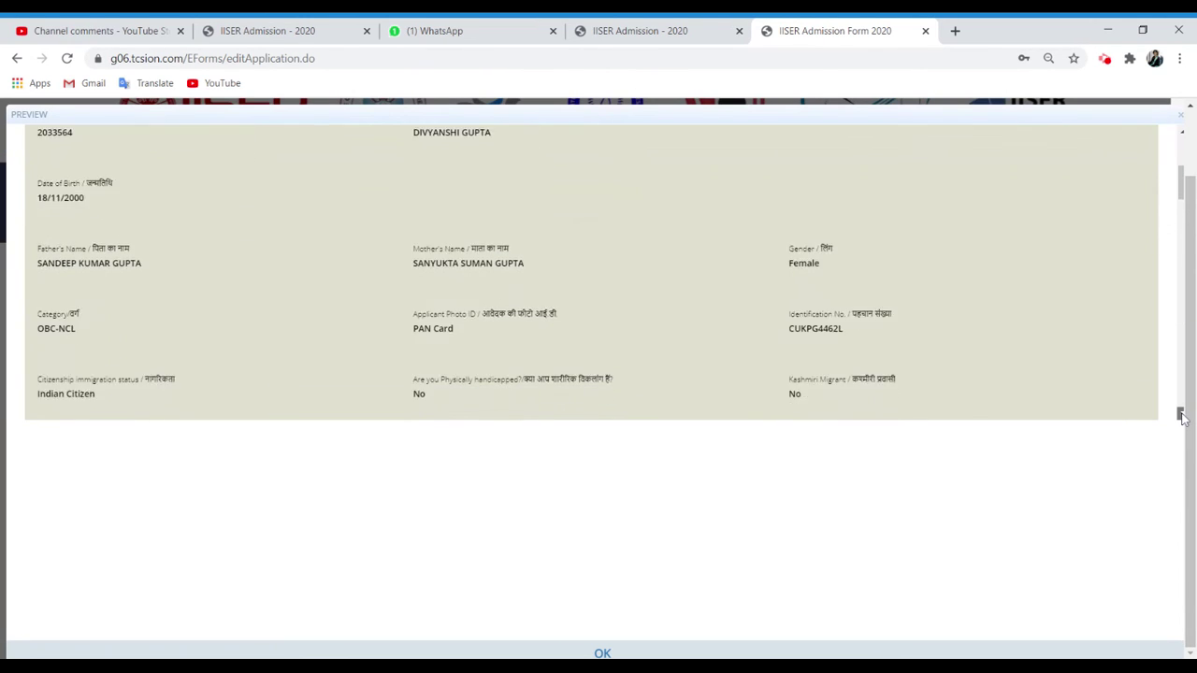
pyautogui.scroll(-10, 1182, 418)
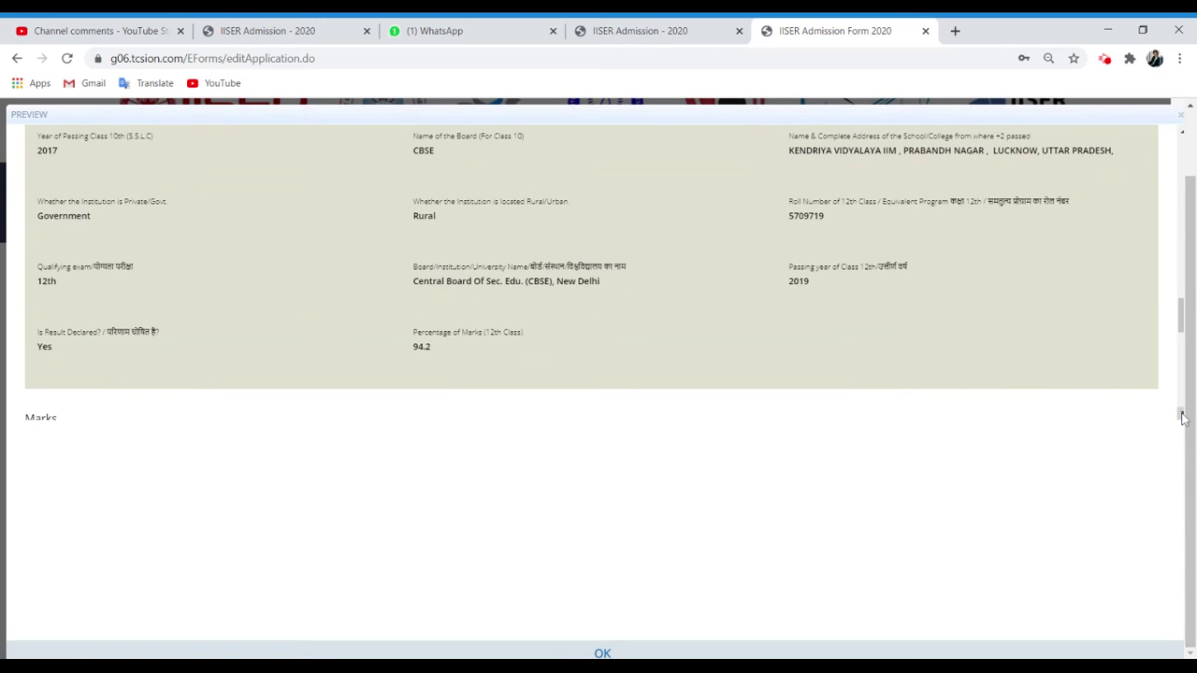
pyautogui.scroll(-3, 1182, 418)
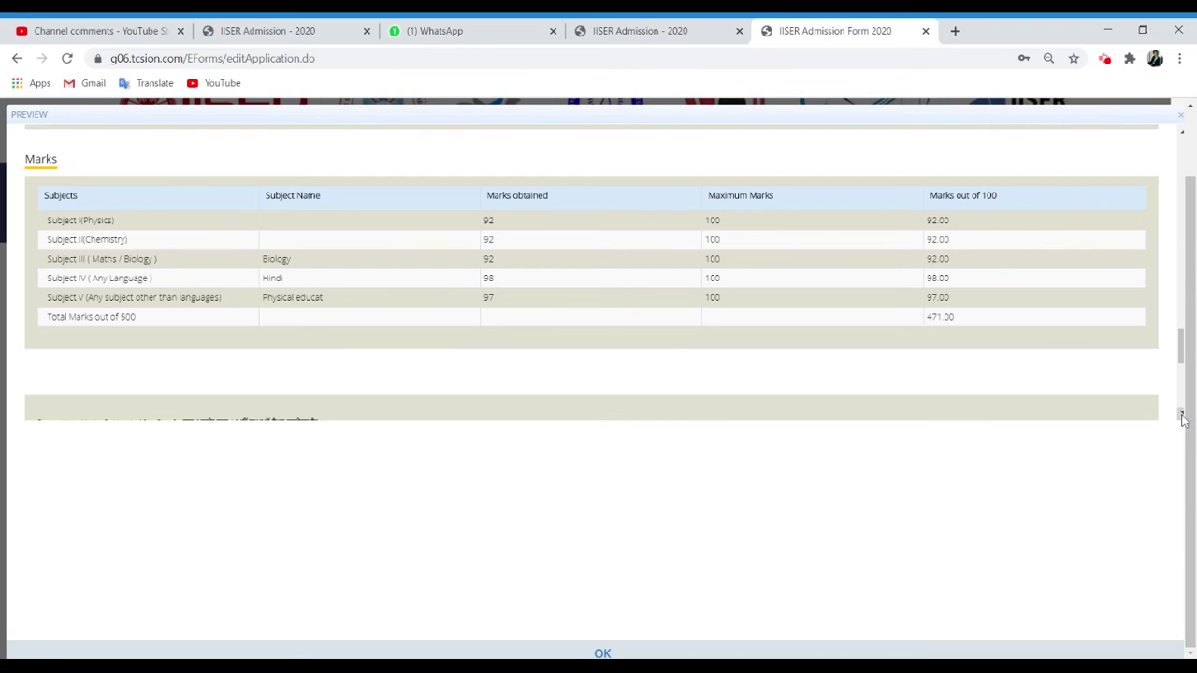
pyautogui.scroll(-3, 1181, 418)
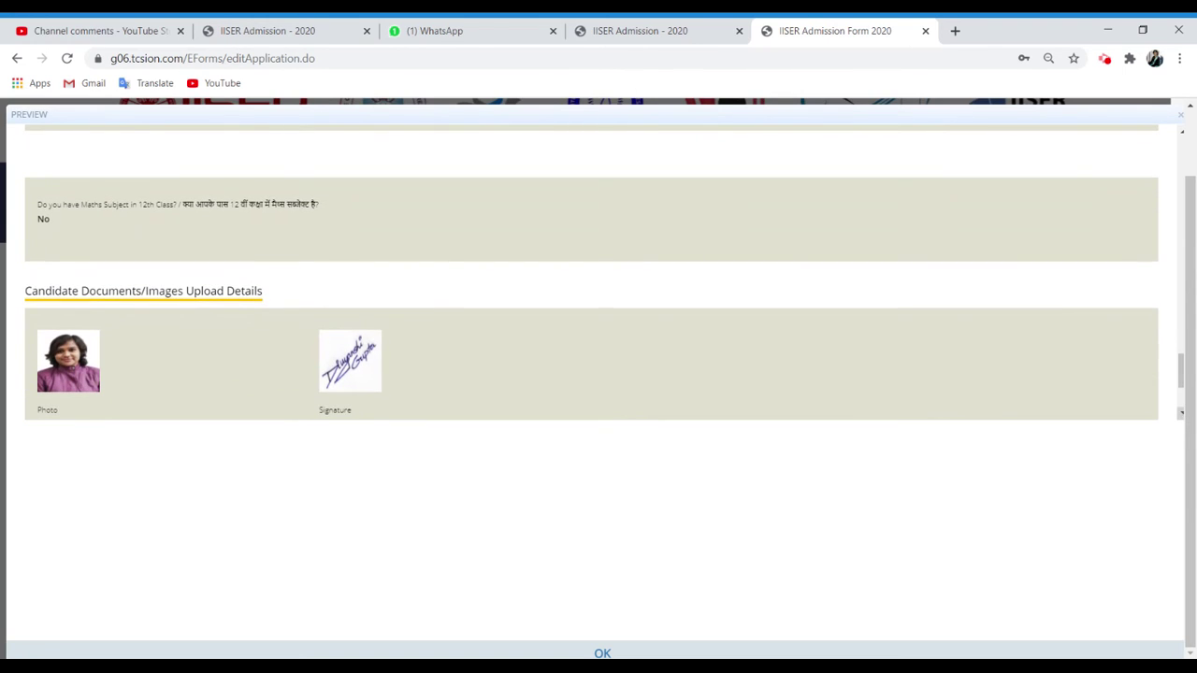
pyautogui.scroll(-1, 1180, 416)
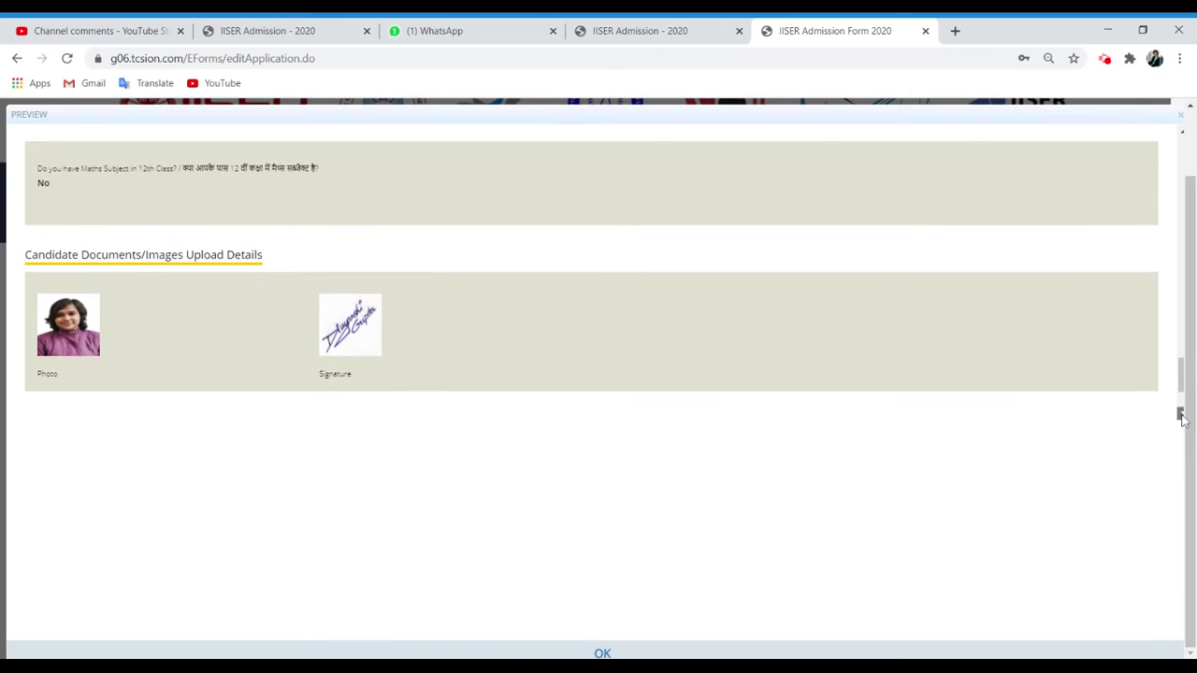
pyautogui.scroll(-2, 1182, 418)
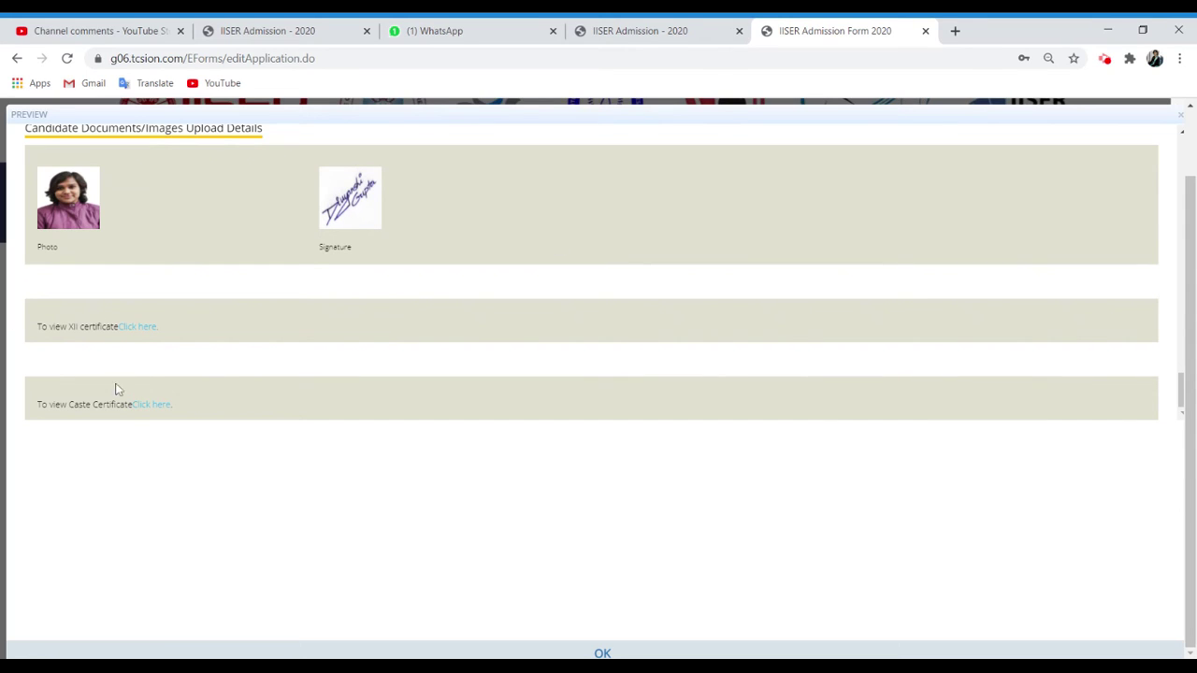
pyautogui.click(147, 334)
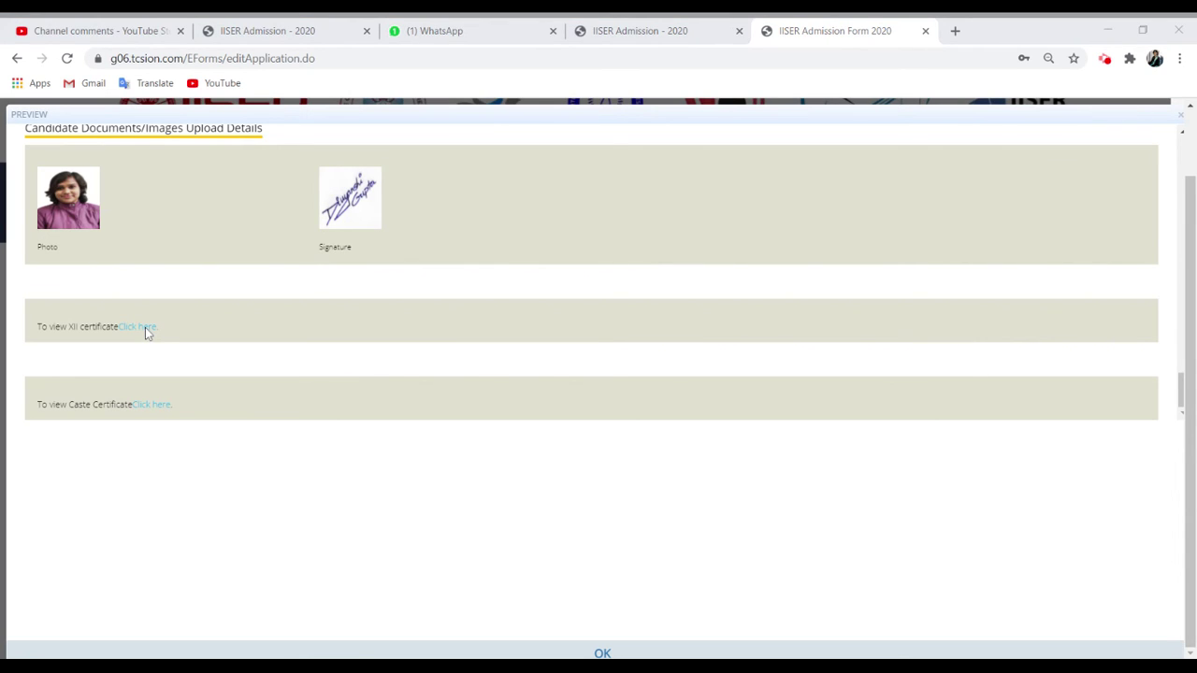
pyautogui.click(692, 102)
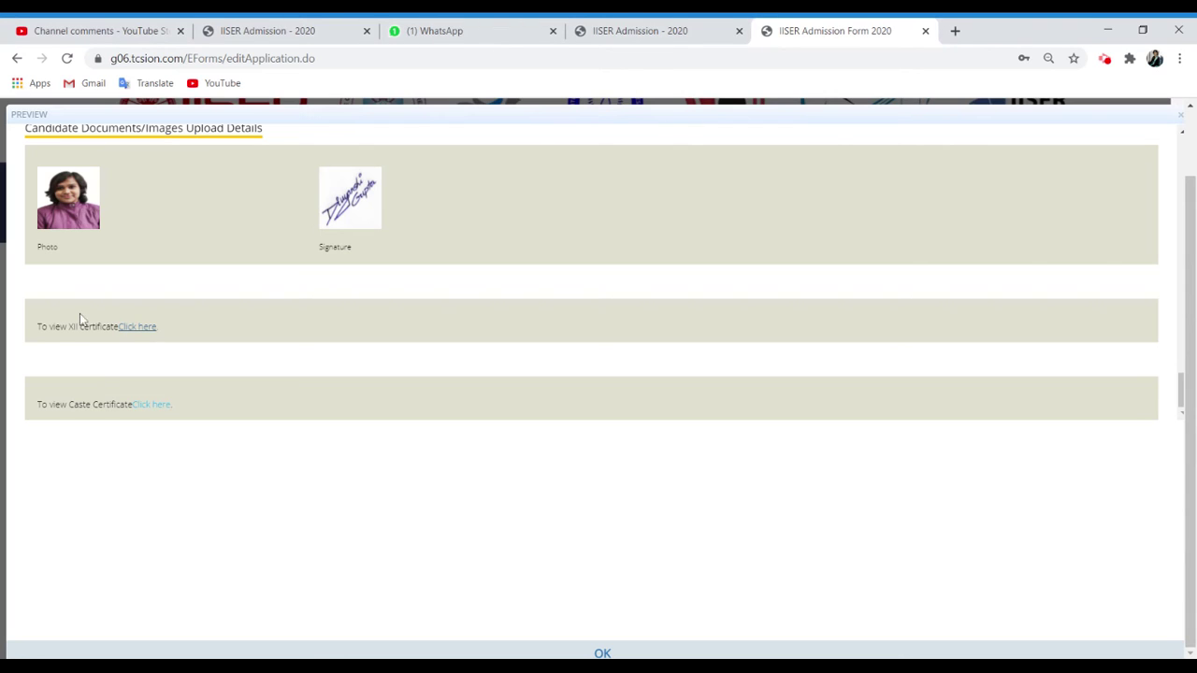
pyautogui.click(145, 409)
pyautogui.click(602, 652)
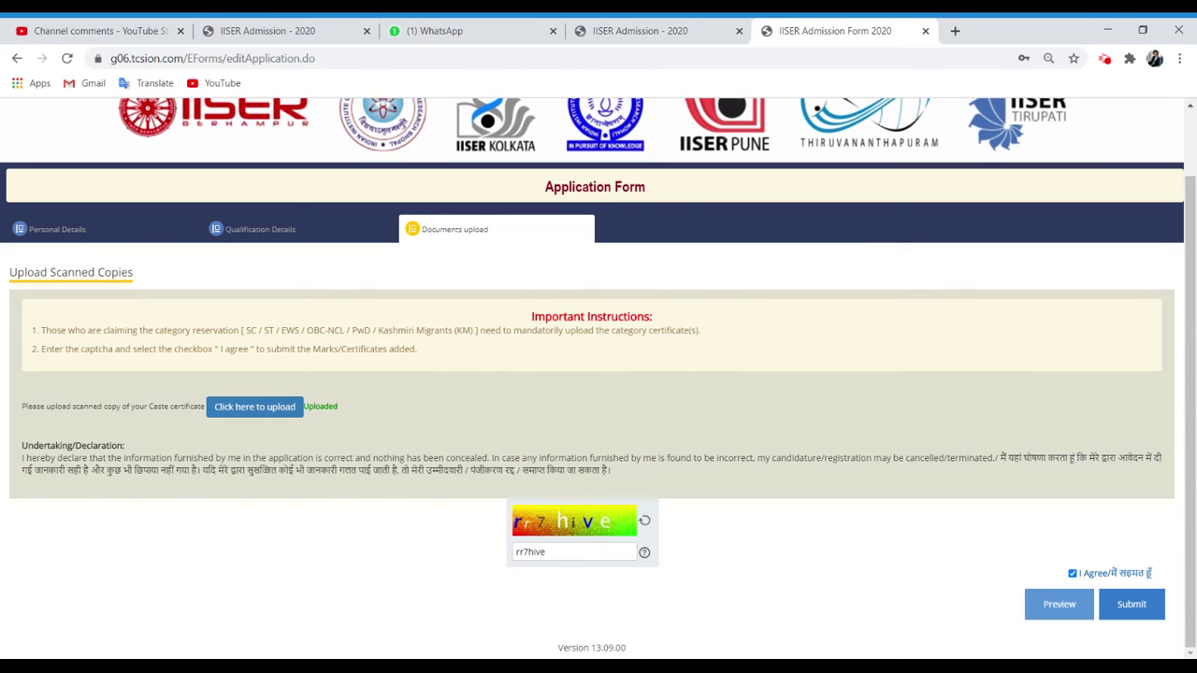
# Submit the application, confirm the final submission alert, and close the success note.
pyautogui.click(1137, 613)
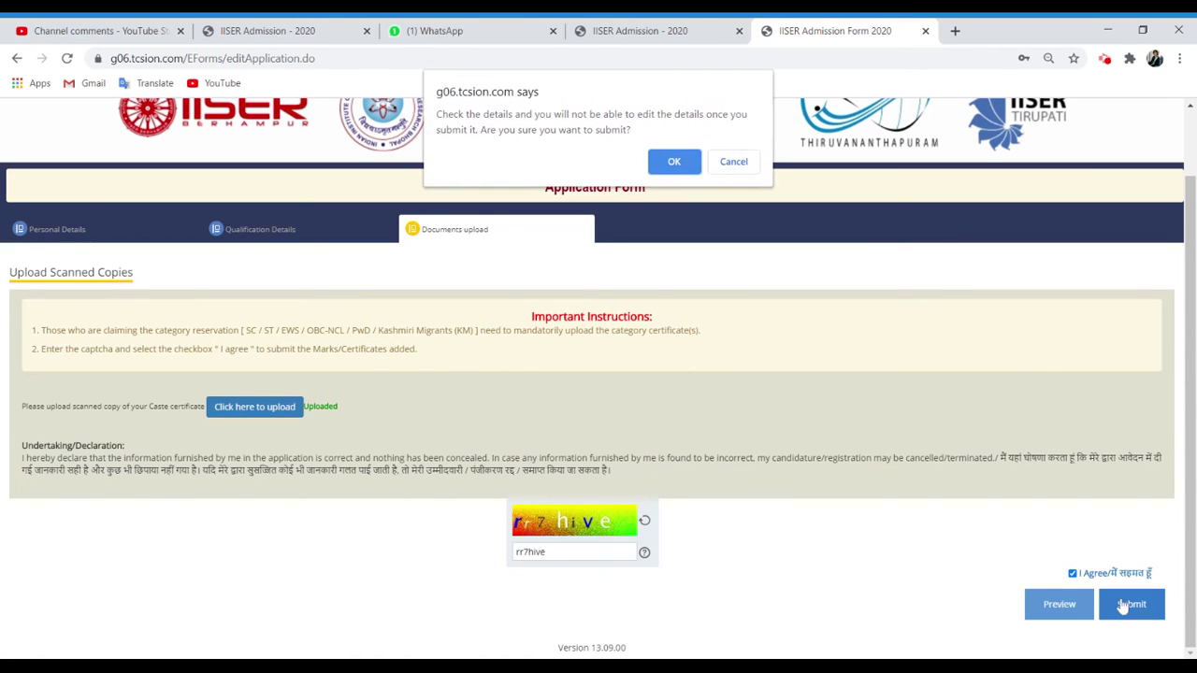
pyautogui.click(674, 163)
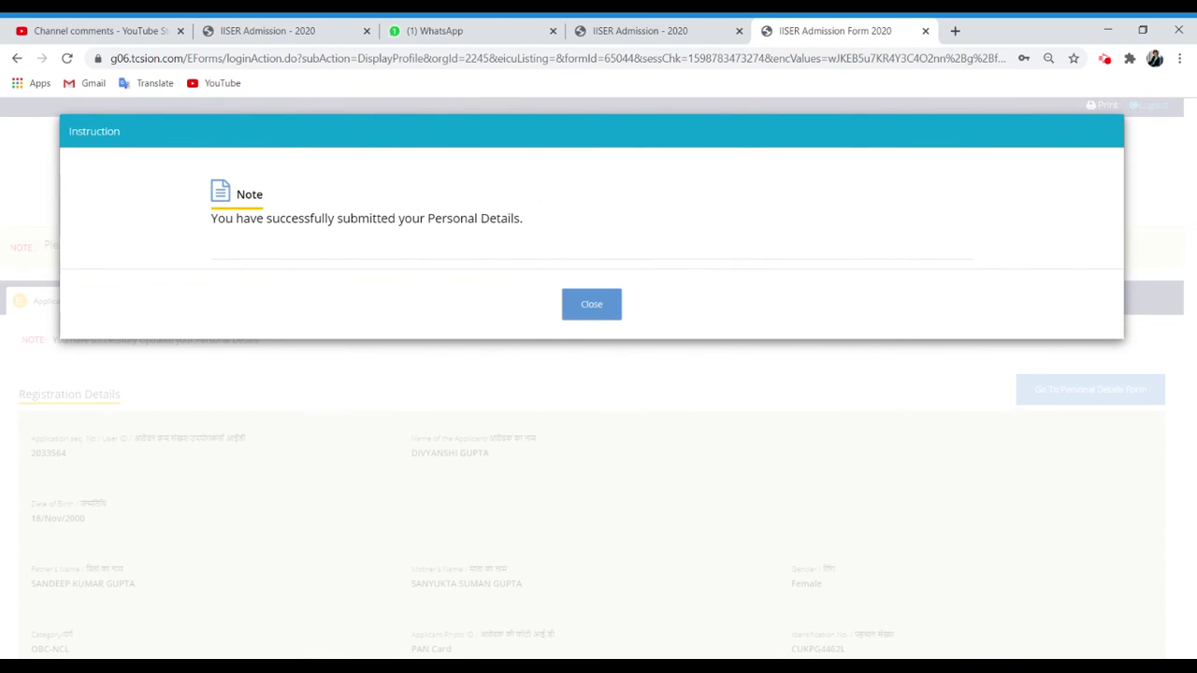
pyautogui.click(604, 308)
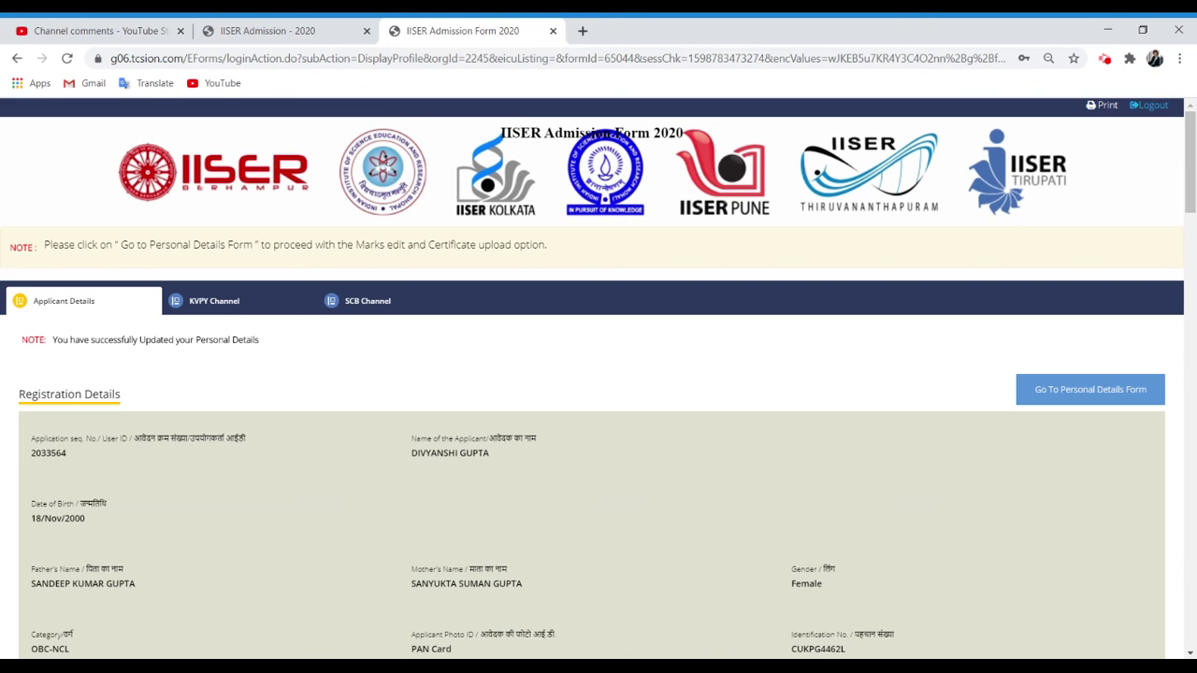
# Scroll down to the uploaded documents section and check the submitted XII certificate.
pyautogui.click(1191, 552)
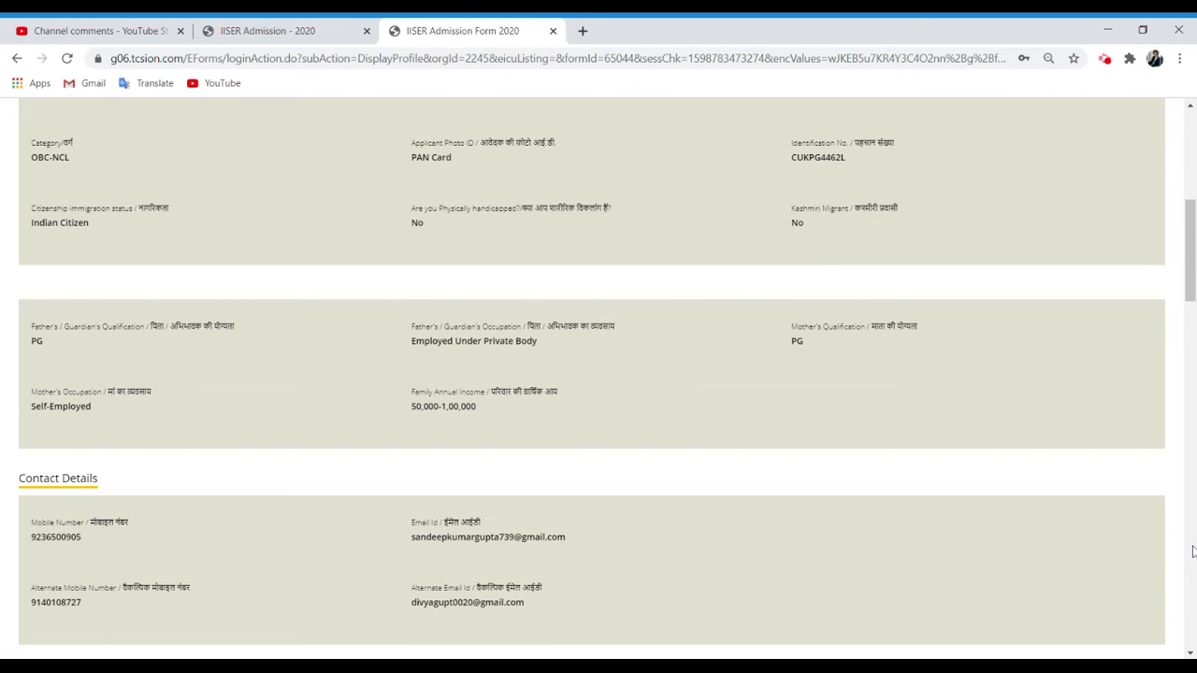
pyautogui.click(1191, 551)
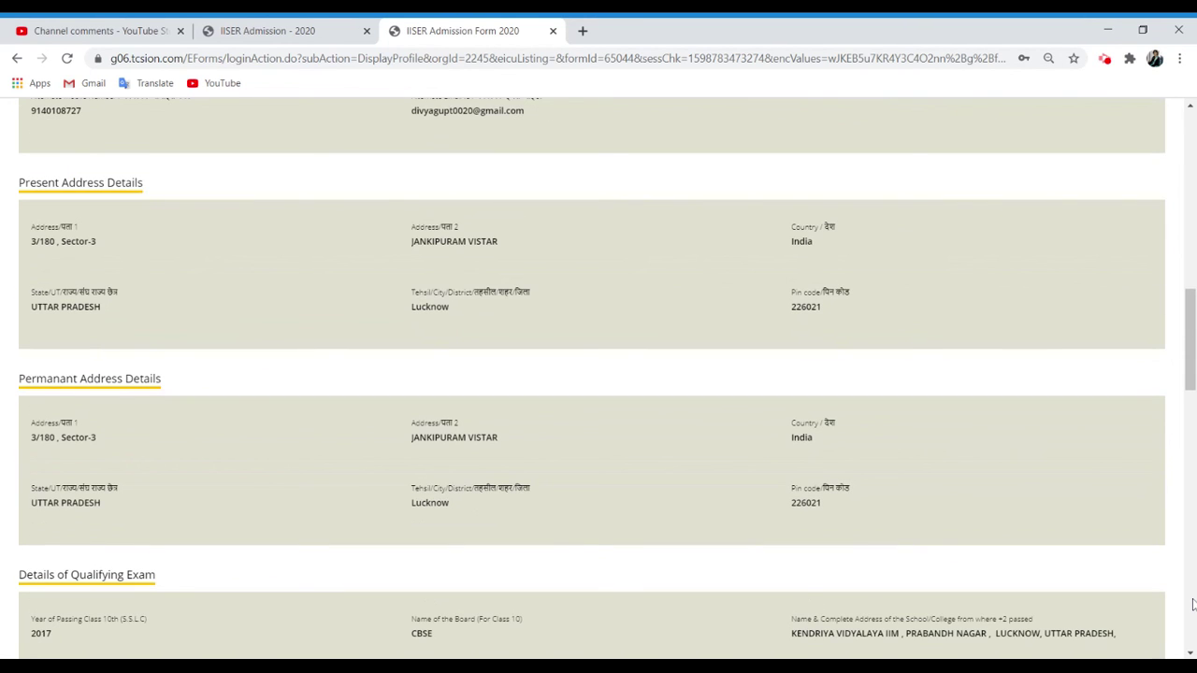
pyautogui.click(1192, 604)
pyautogui.click(1194, 641)
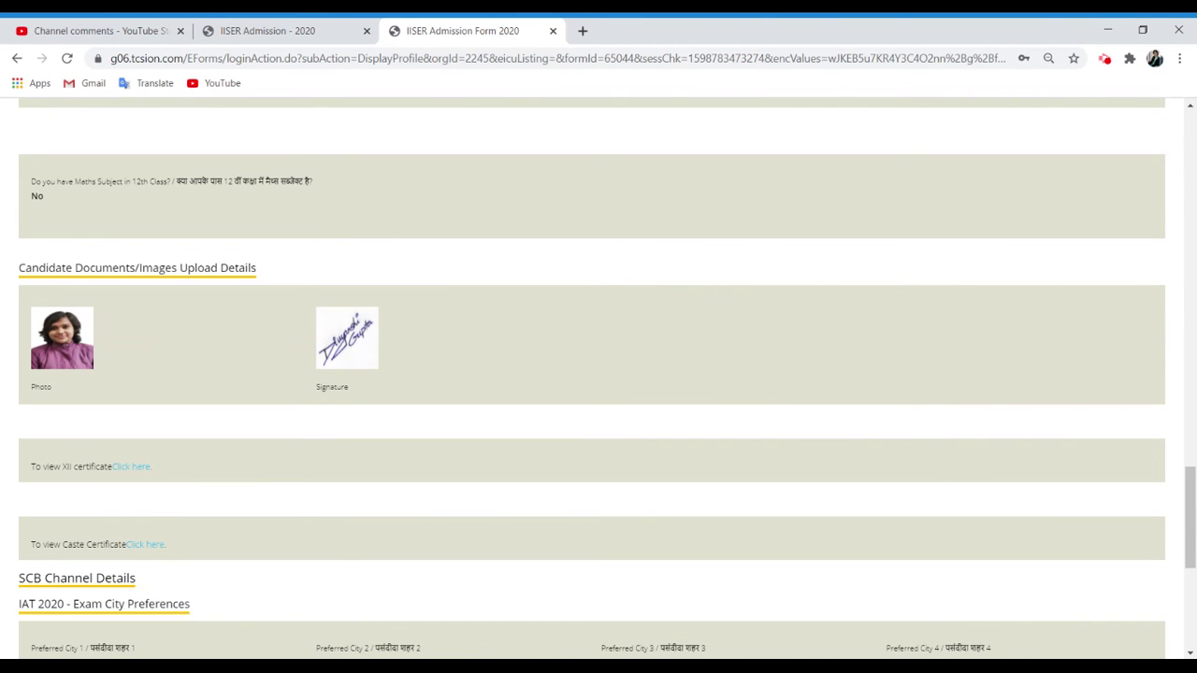
pyautogui.click(122, 474)
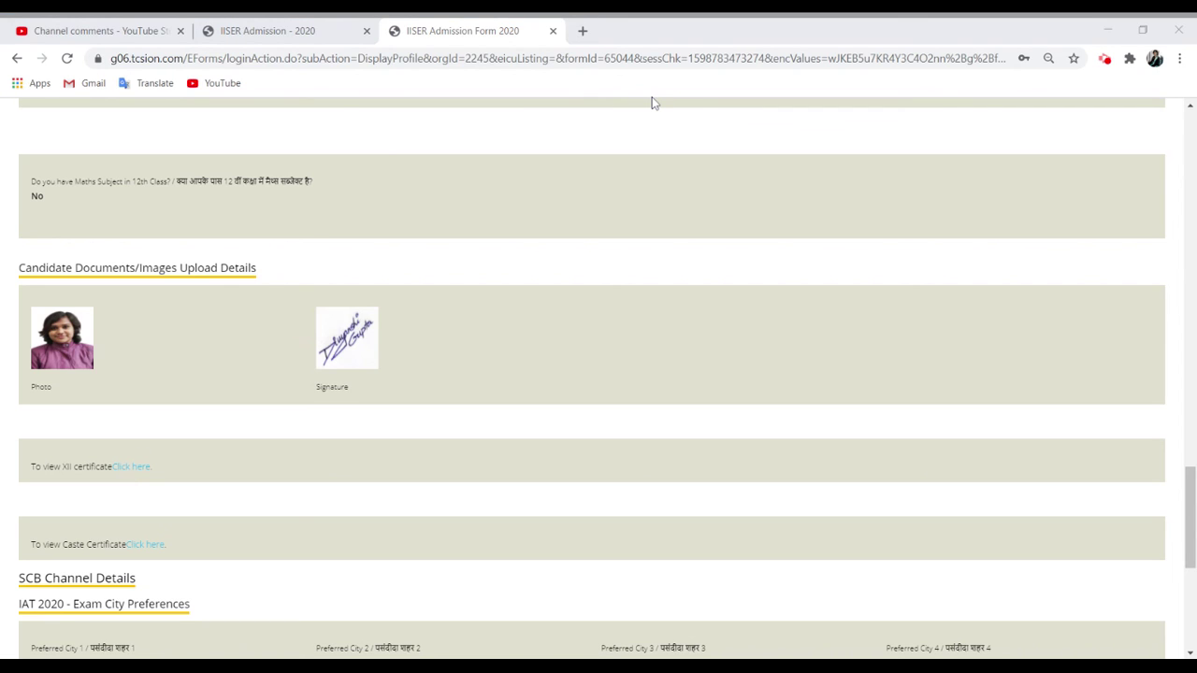
pyautogui.click(698, 111)
pyautogui.click(137, 548)
# Check the submitted caste certificate, return to the top, and start printing the profile.
pyautogui.click(1178, 29)
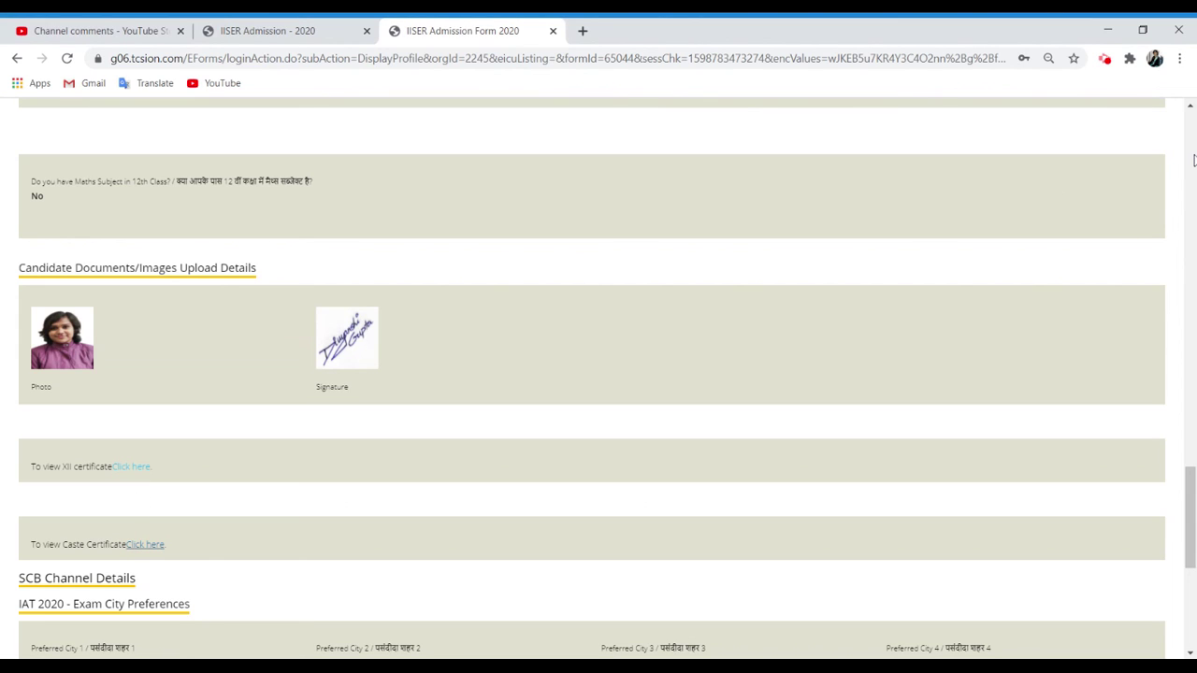
pyautogui.click(1192, 158)
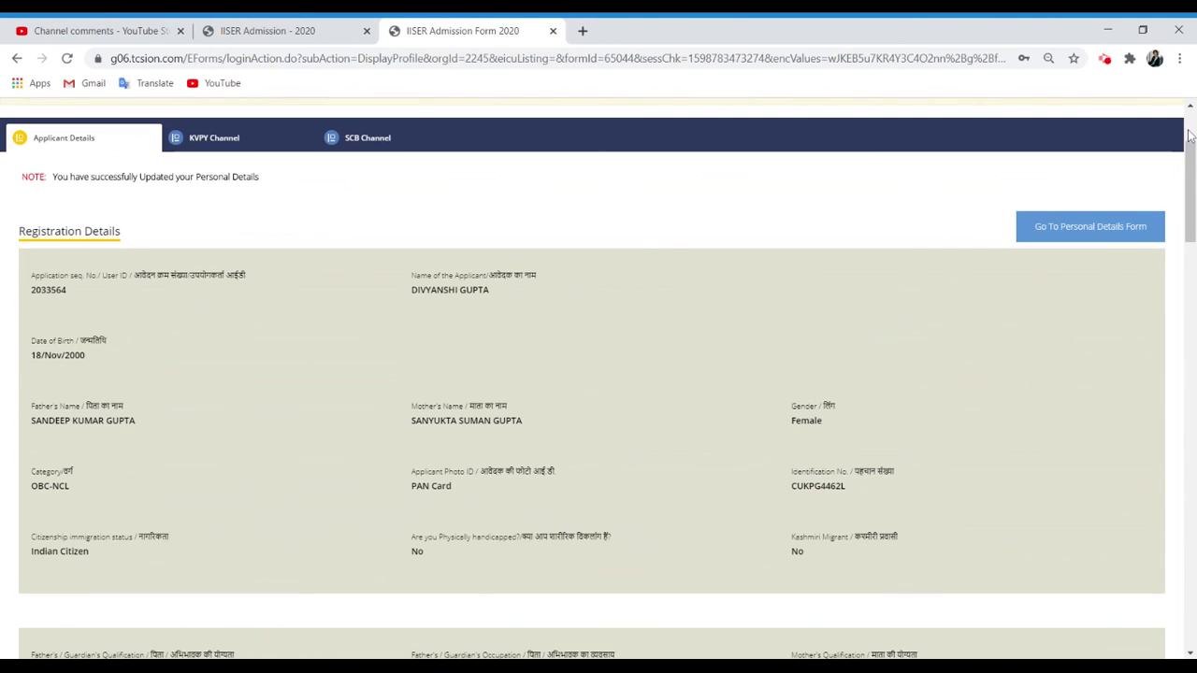
pyautogui.scroll(3, 1052, 163)
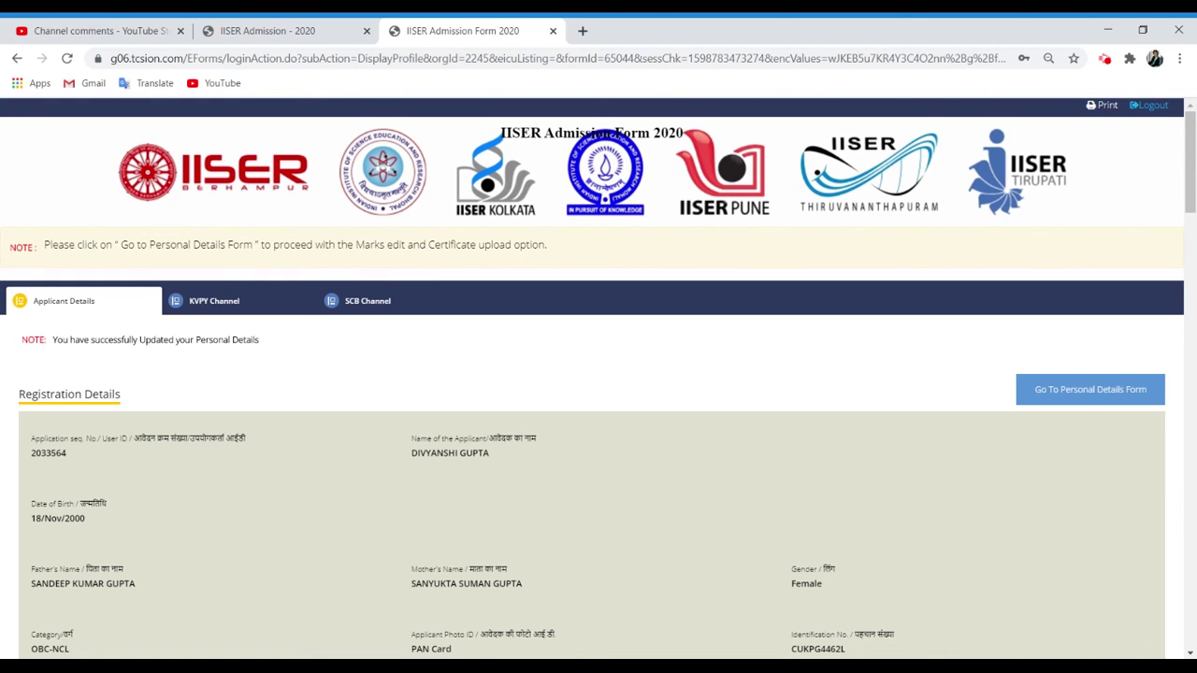
pyautogui.click(1103, 106)
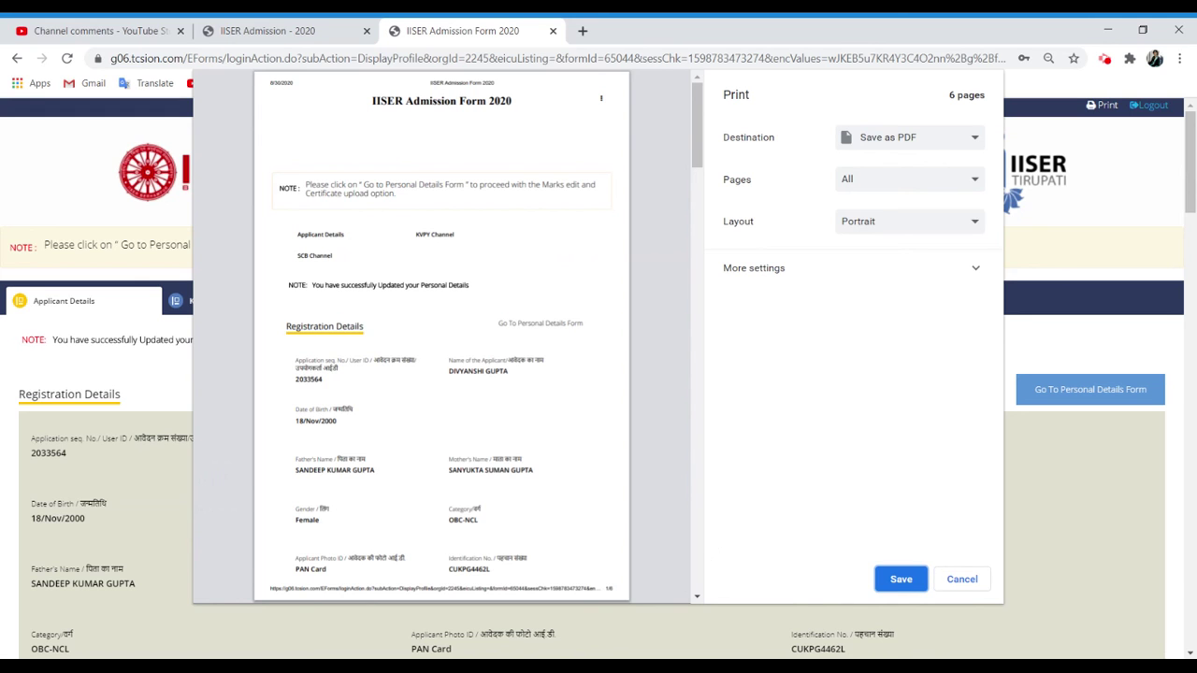
# Review the 6-page print preview and save the profile with the Save as PDF destination.
pyautogui.scroll(-10, 700, 569)
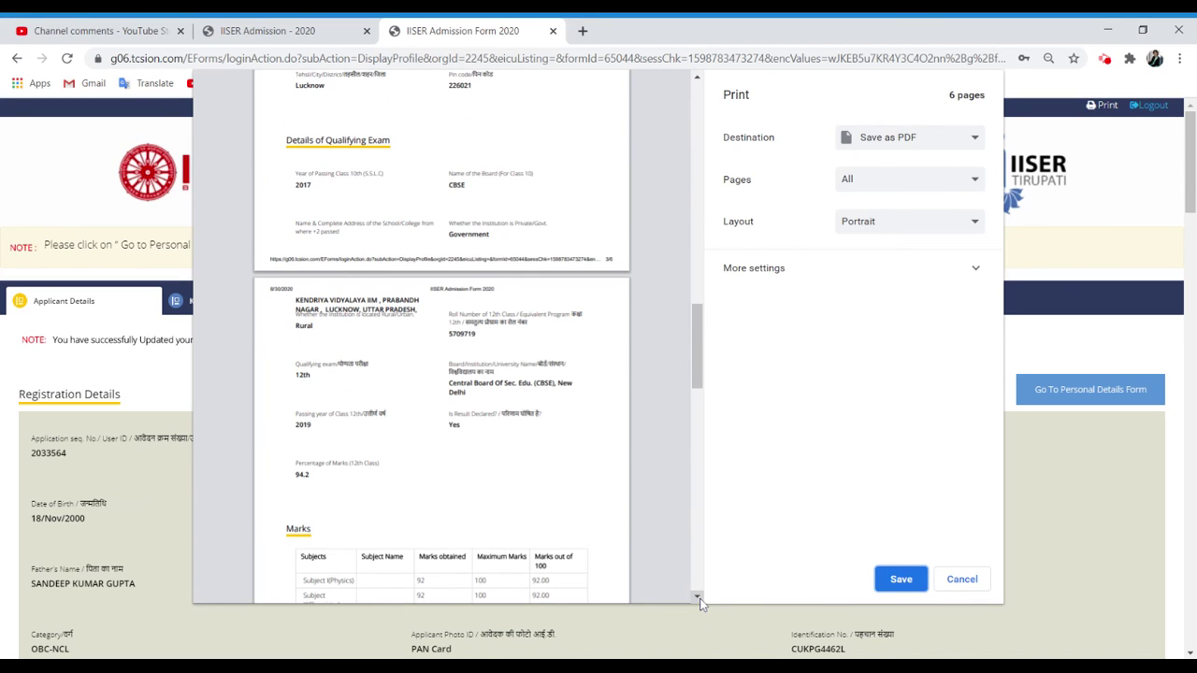
pyautogui.moveTo(699, 599); pyautogui.dragTo(700, 600)
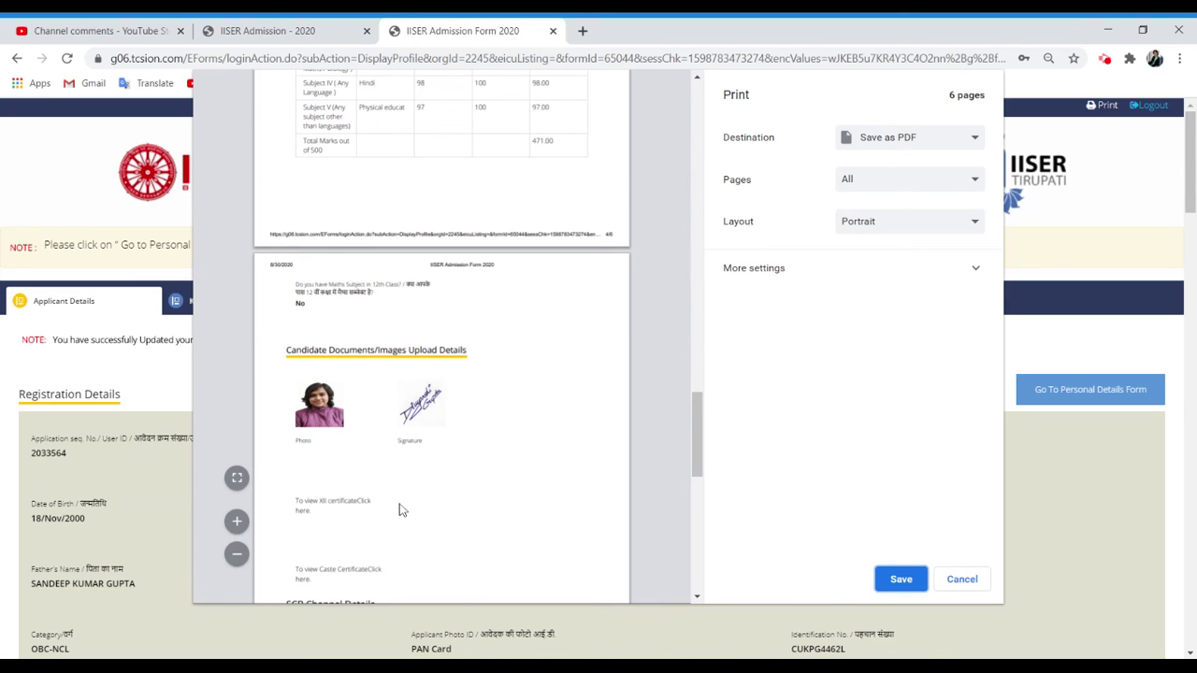
pyautogui.click(901, 581)
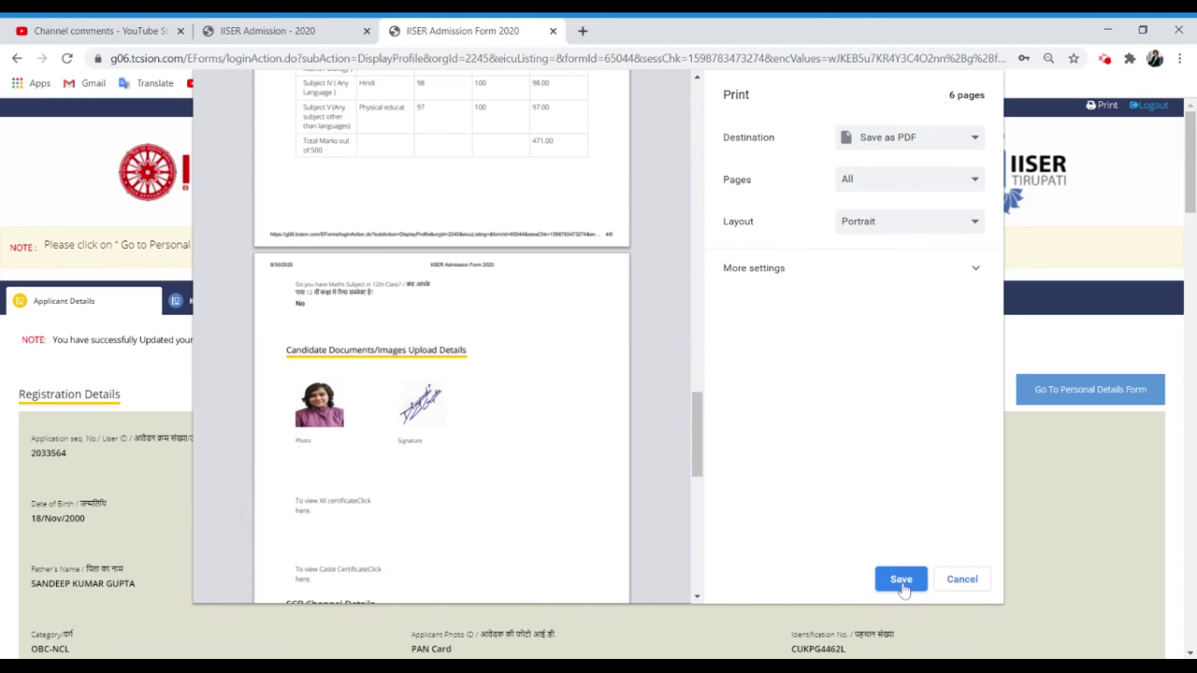
pyautogui.click(902, 579)
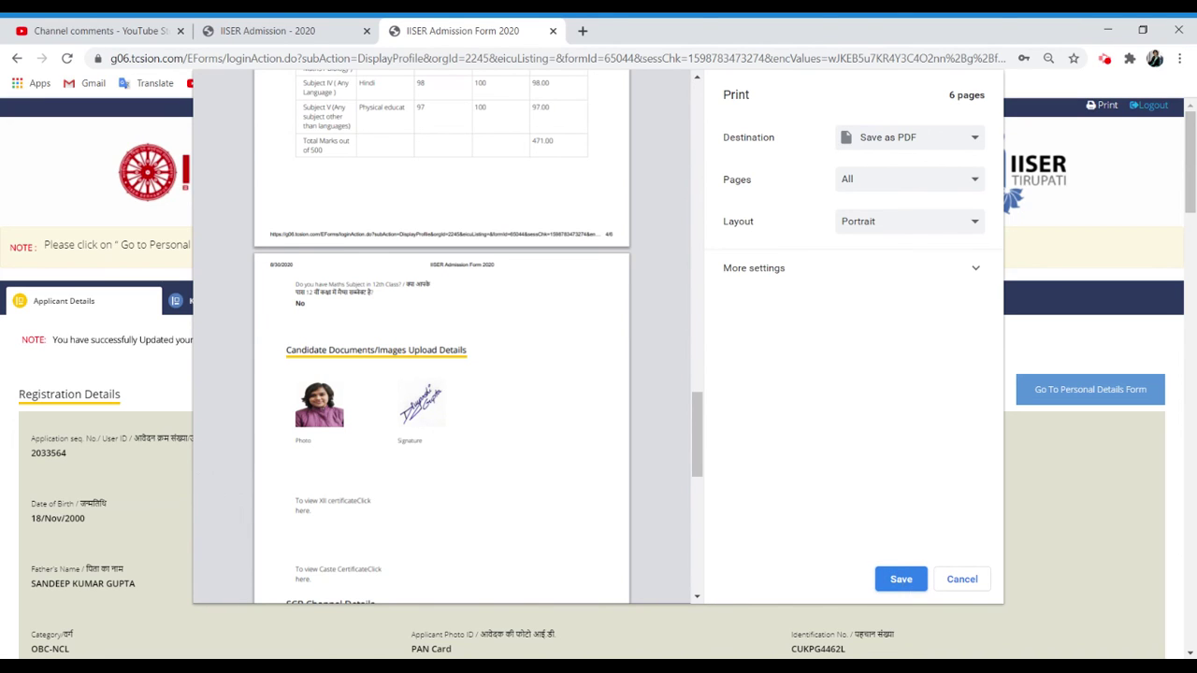